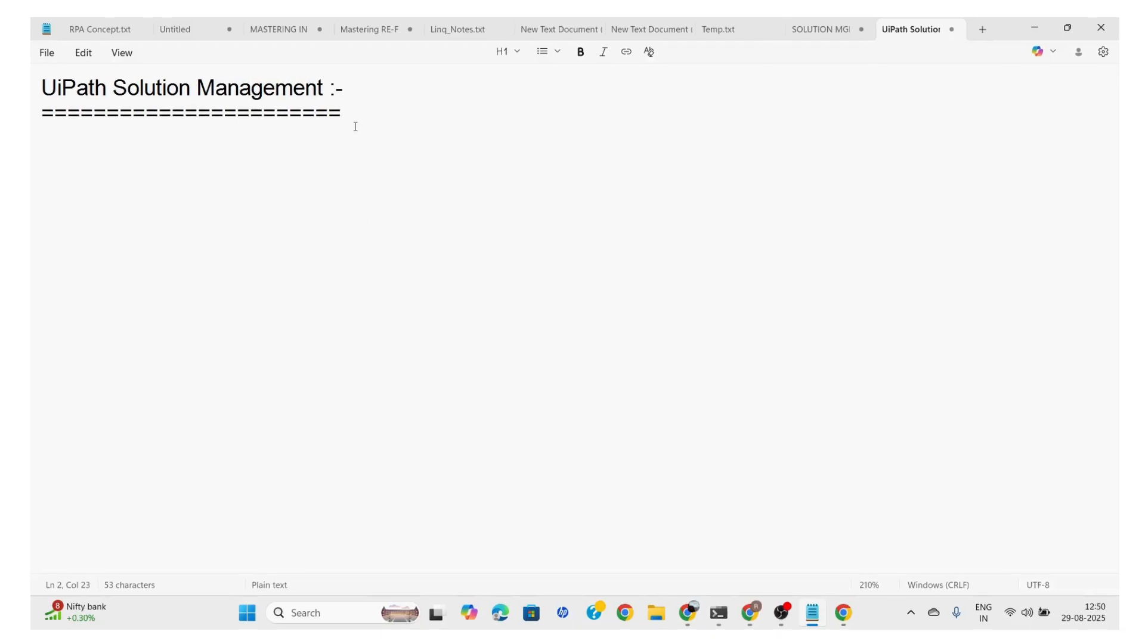
Below the UiPath Solution Management heading, add the line "DEV ENV ------------ TEST ENV ------------- PROD ENV" followed by a blank line
{"action": "key", "text": "Return"}
{"action": "key", "text": "Return"}
{"action": "key", "text": "Return"}
{"action": "type", "text": "DE"}
{"action": "type", "text": "C"}
{"action": "key", "text": "BackSpace"}
{"action": "type", "text": "V ENV "}
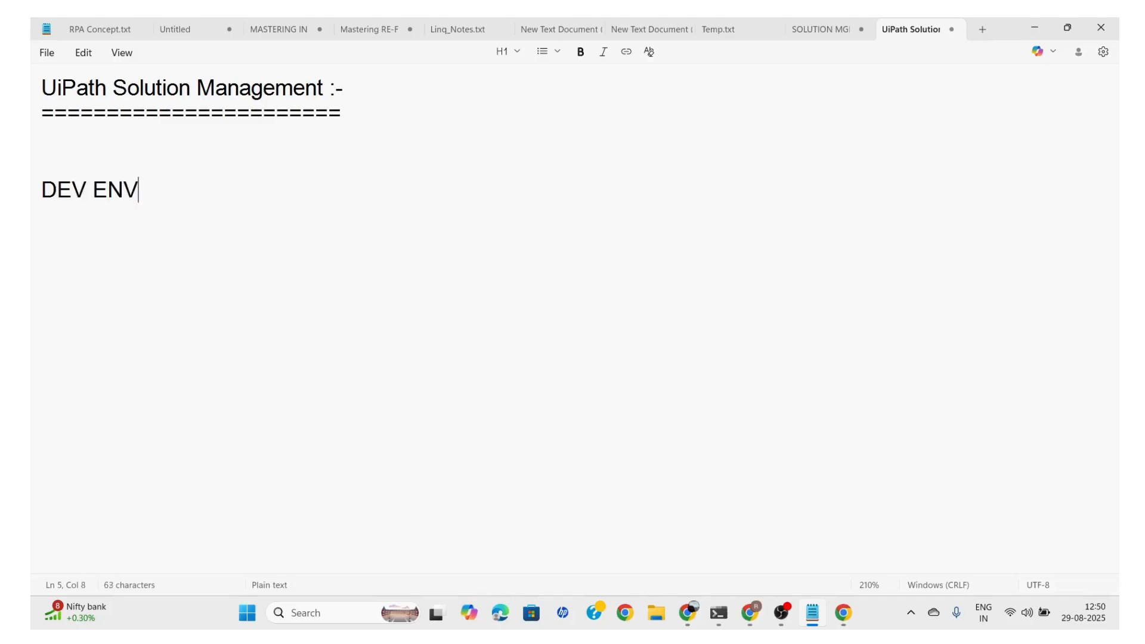
{"action": "type", "text": "------------"}
{"action": "type", "text": "TEST"}
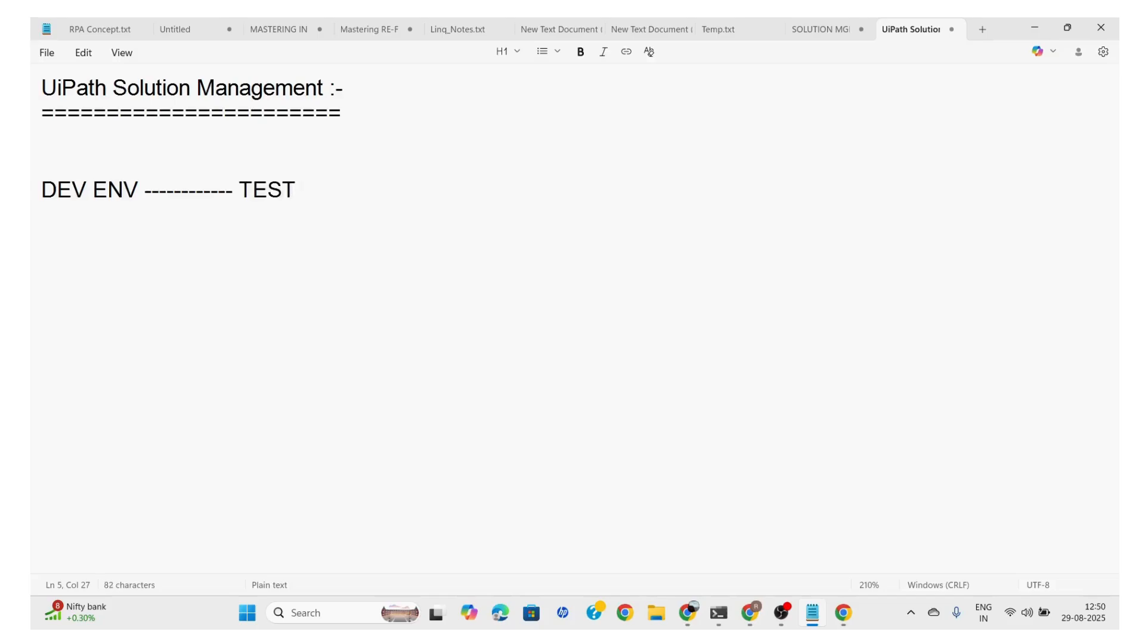
{"action": "type", "text": " ENV ------------- "}
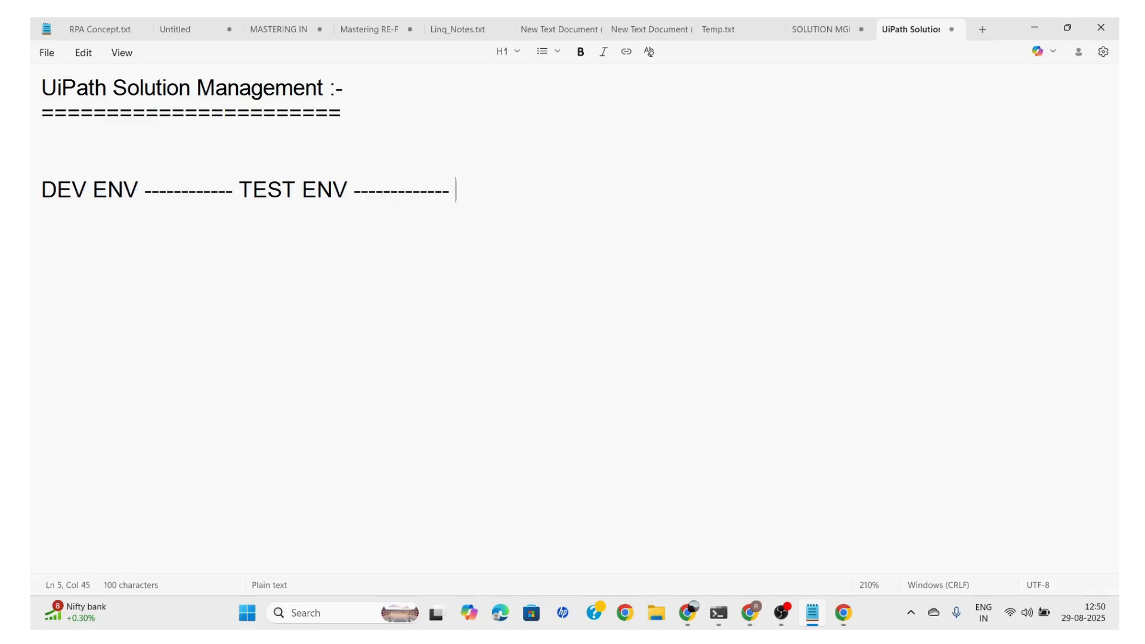
{"action": "type", "text": "PROD"}
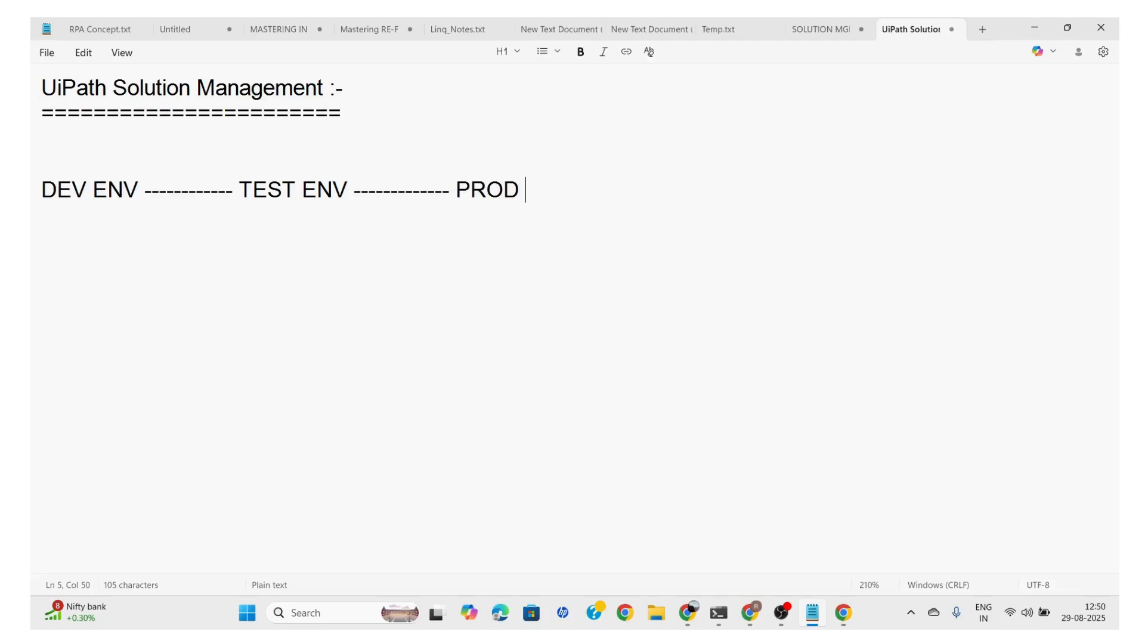
{"action": "type", "text": " ENV"}
{"action": "key", "text": "Return"}
{"action": "key", "text": "Return"}
{"action": "key", "text": "Tab"}
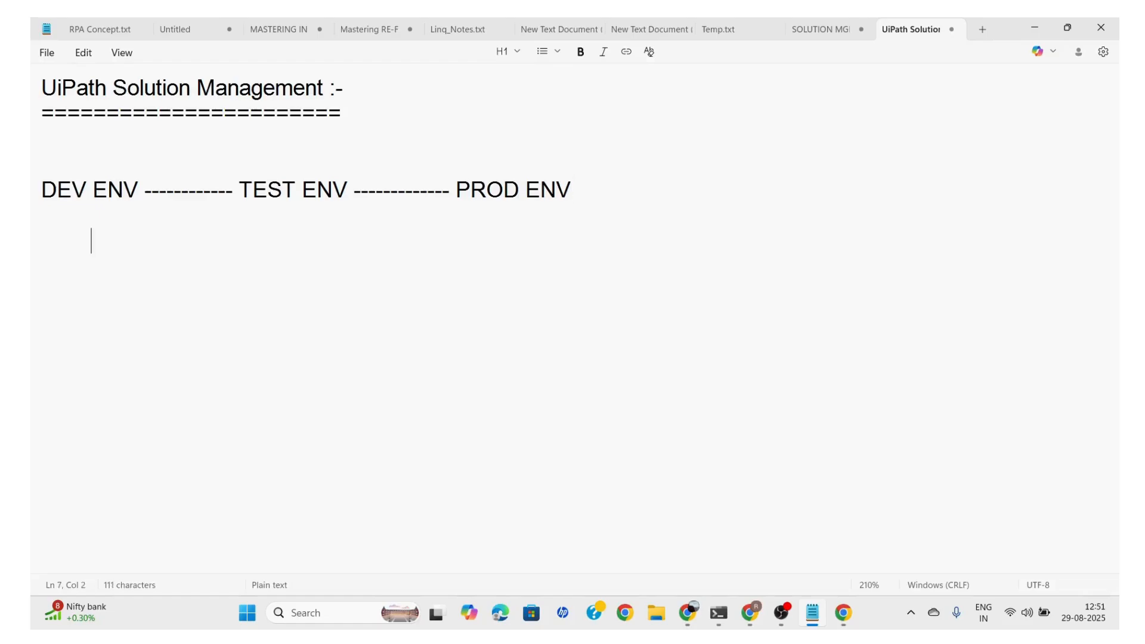
{"action": "type", "text": "PROCESS"}
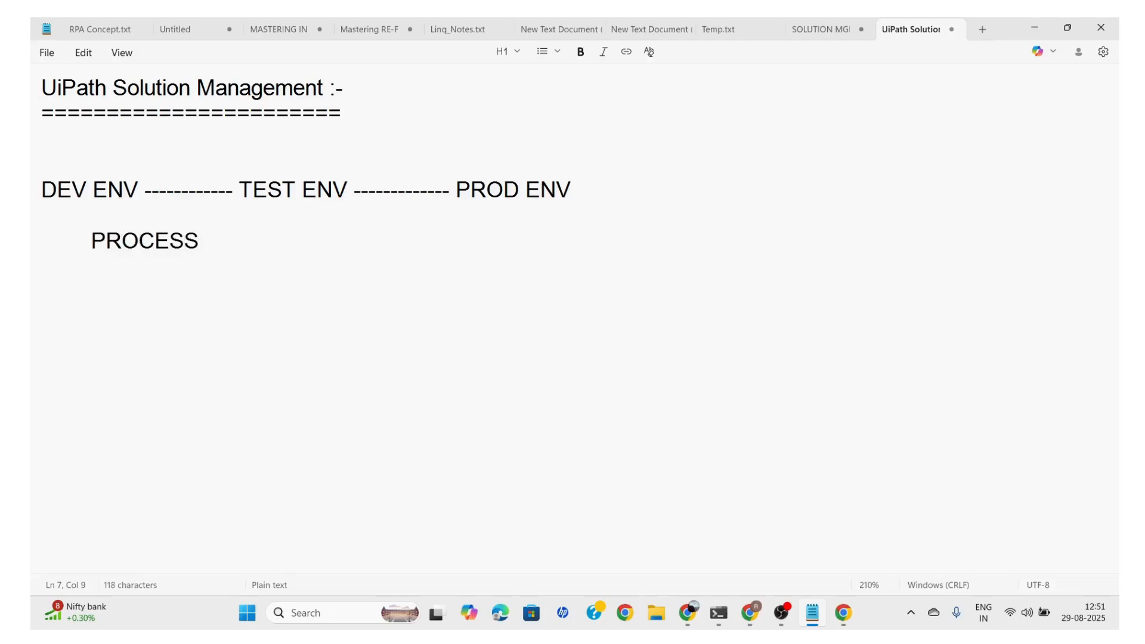
{"action": "key", "text": "BackSpace"}
{"action": "key", "text": "BackSpace"}
{"action": "key", "text": "BackSpace"}
{"action": "key", "text": "BackSpace"}
{"action": "key", "text": "BackSpace"}
{"action": "key", "text": "BackSpace"}
{"action": "key", "text": "BackSpace"}
{"action": "key", "text": "BackSpace"}
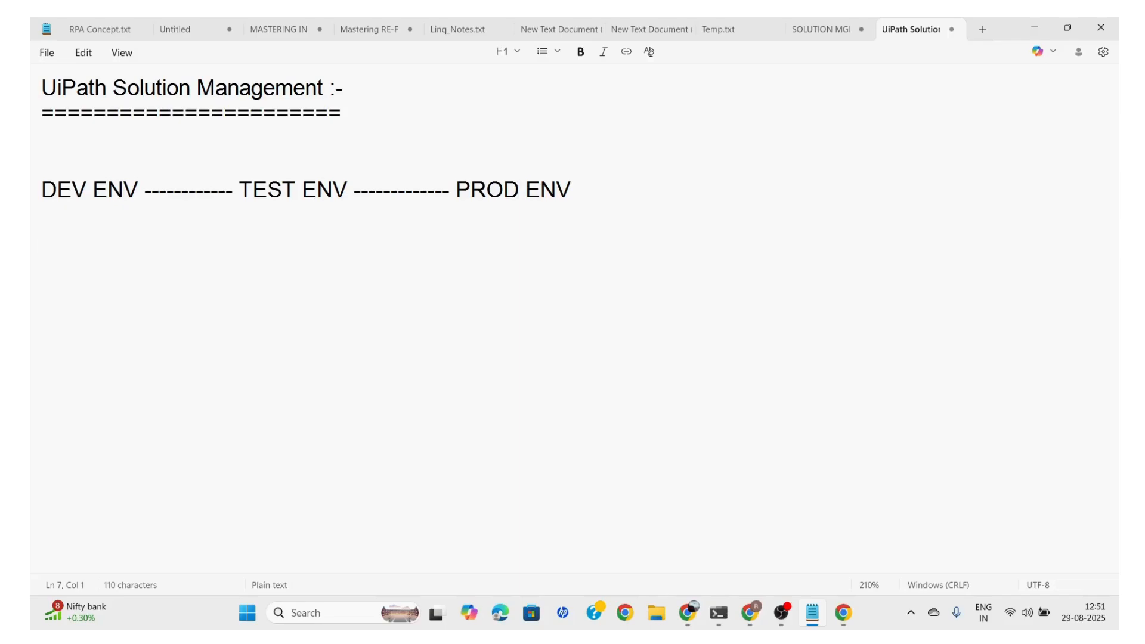
List PROCESS, ASSET, QUEUE and STORAGE BUCKET on separate lines beneath the environments line
{"action": "type", "text": "PROCESS"}
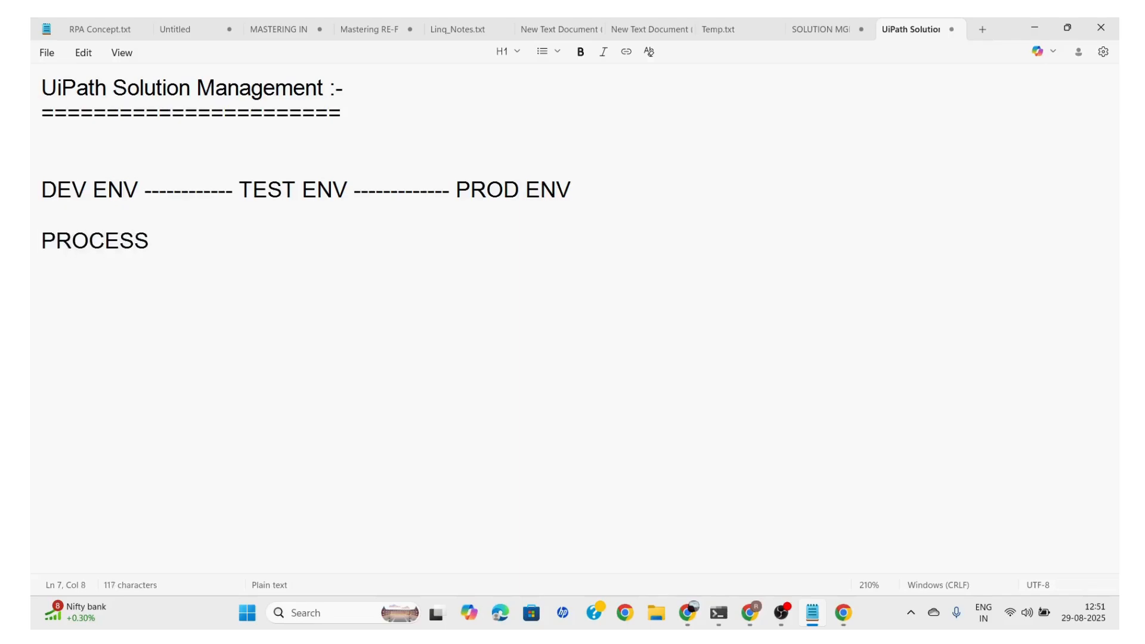
{"action": "key", "text": "Return"}
{"action": "type", "text": "ASSET"}
{"action": "key", "text": "Return"}
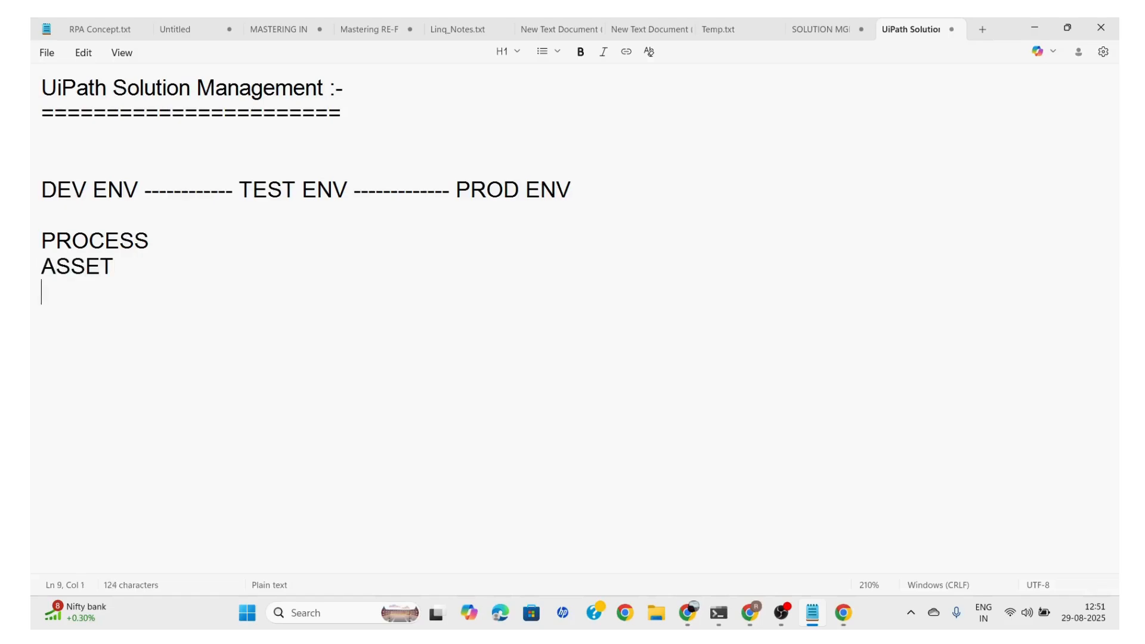
{"action": "type", "text": "QUEUE"}
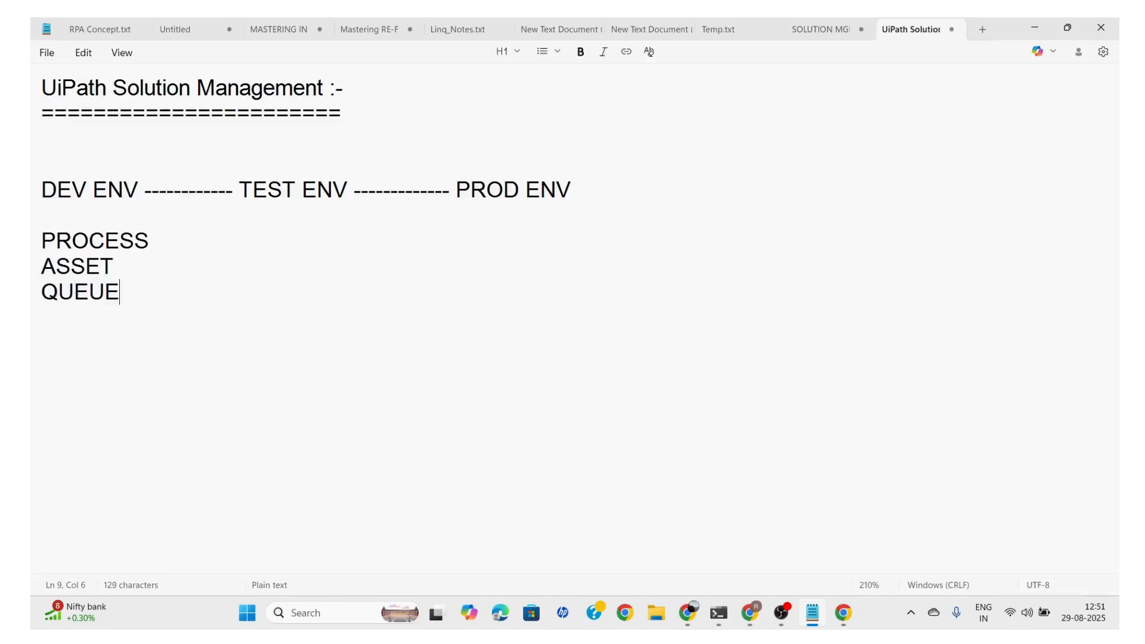
{"action": "key", "text": "Return"}
{"action": "type", "text": "STORAGE BU"}
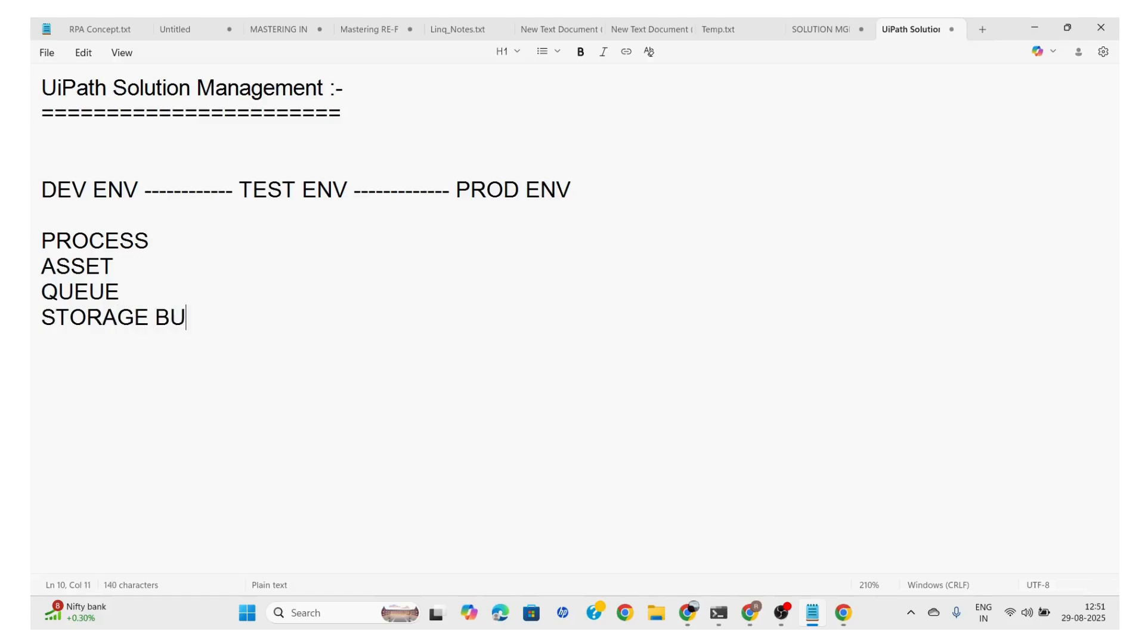
{"action": "type", "text": "CKET"}
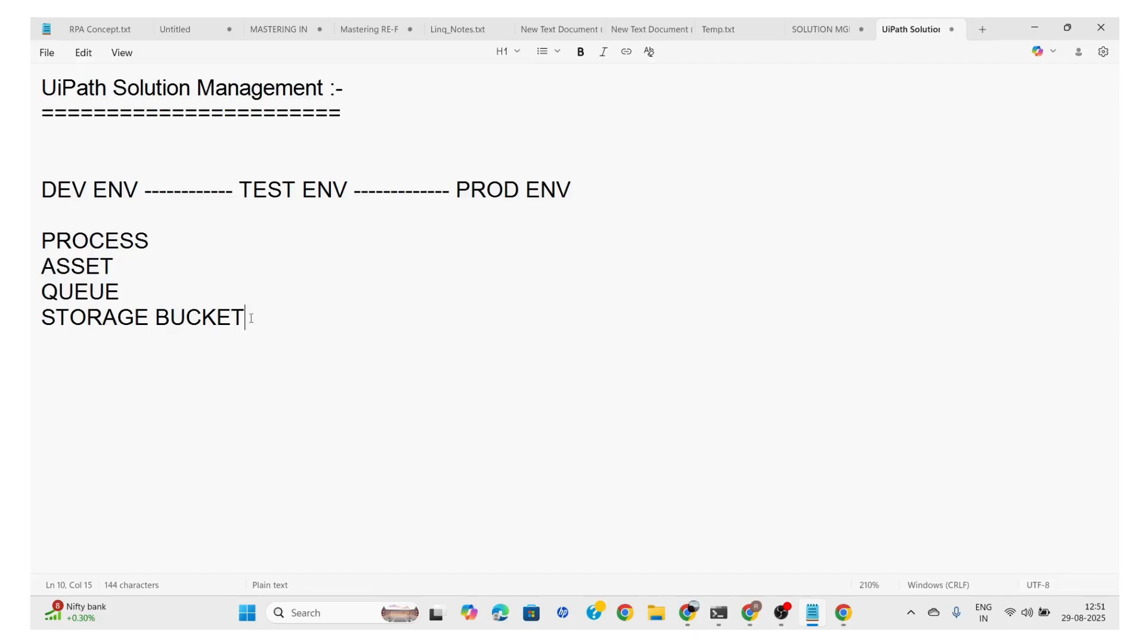
{"action": "left_click_drag", "start_coordinate": [251, 318], "coordinate": [34, 253]}
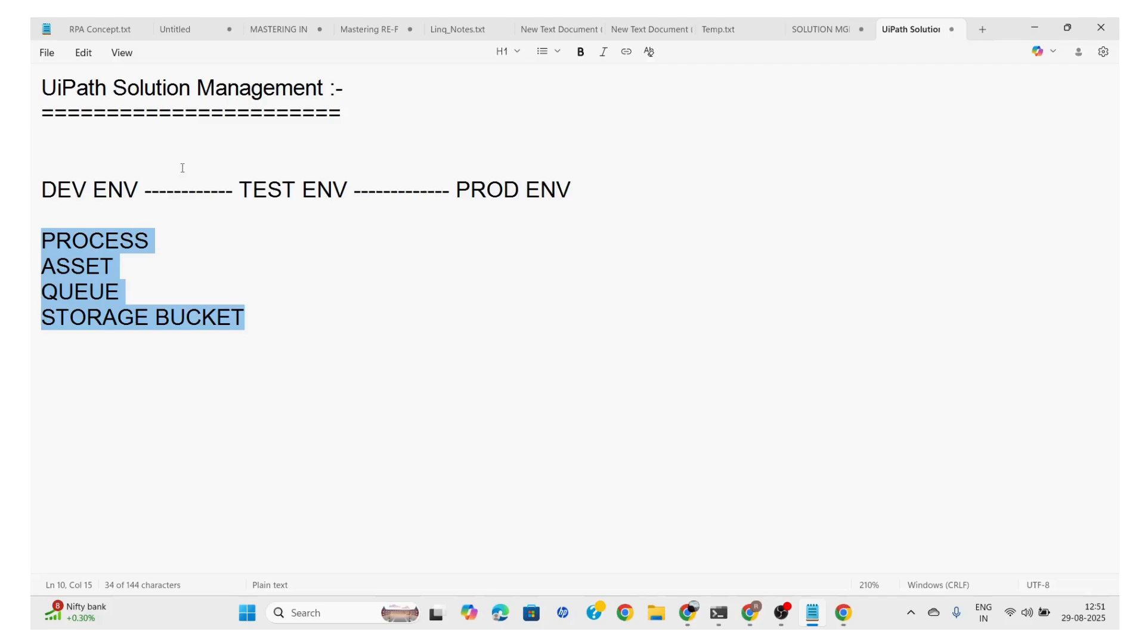
{"action": "left_click", "coordinate": [172, 252]}
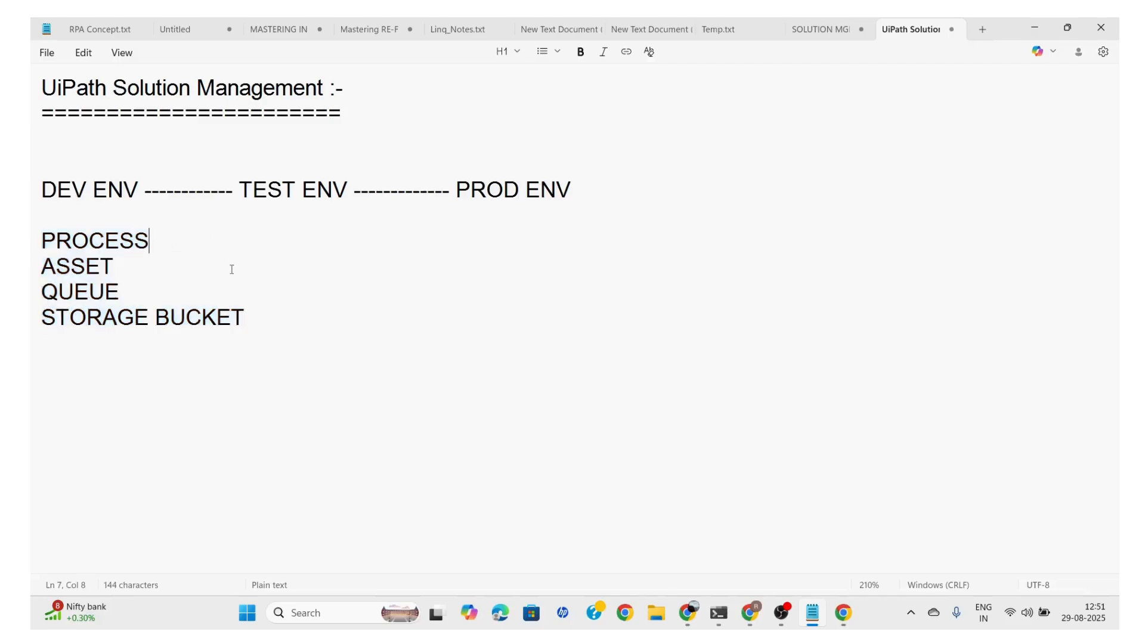
{"action": "key", "text": "Tab"}
{"action": "key", "text": "Tab"}
{"action": "key", "text": "Tab"}
{"action": "left_click", "coordinate": [159, 244]}
{"action": "left_click", "coordinate": [177, 249]}
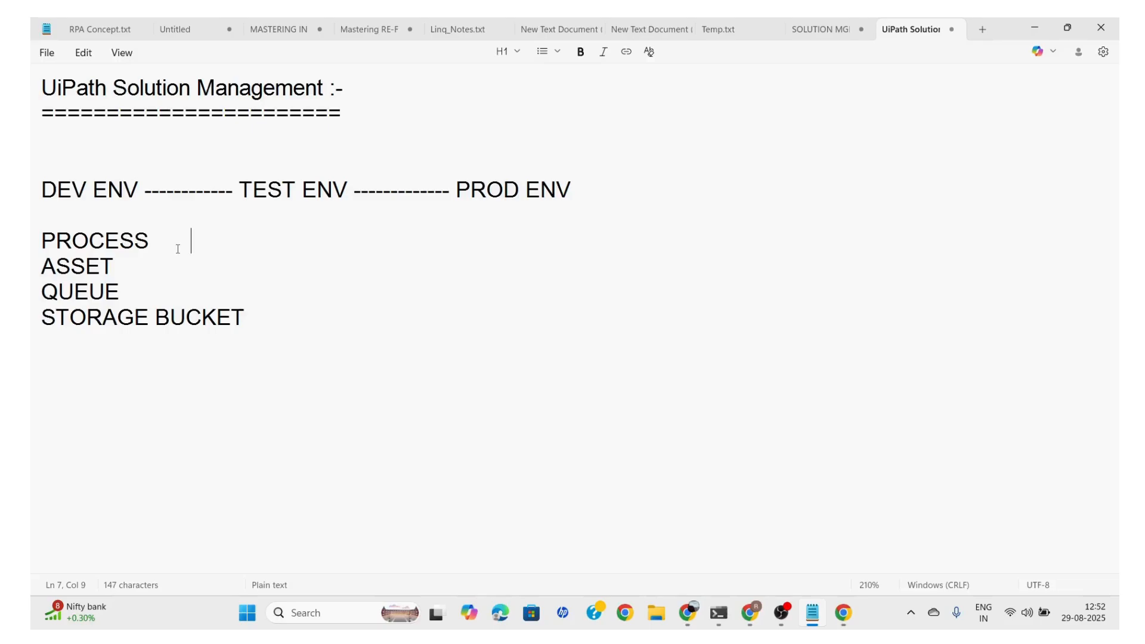
{"action": "left_click", "coordinate": [239, 244]}
{"action": "left_click", "coordinate": [198, 250]}
{"action": "left_click", "coordinate": [279, 312]}
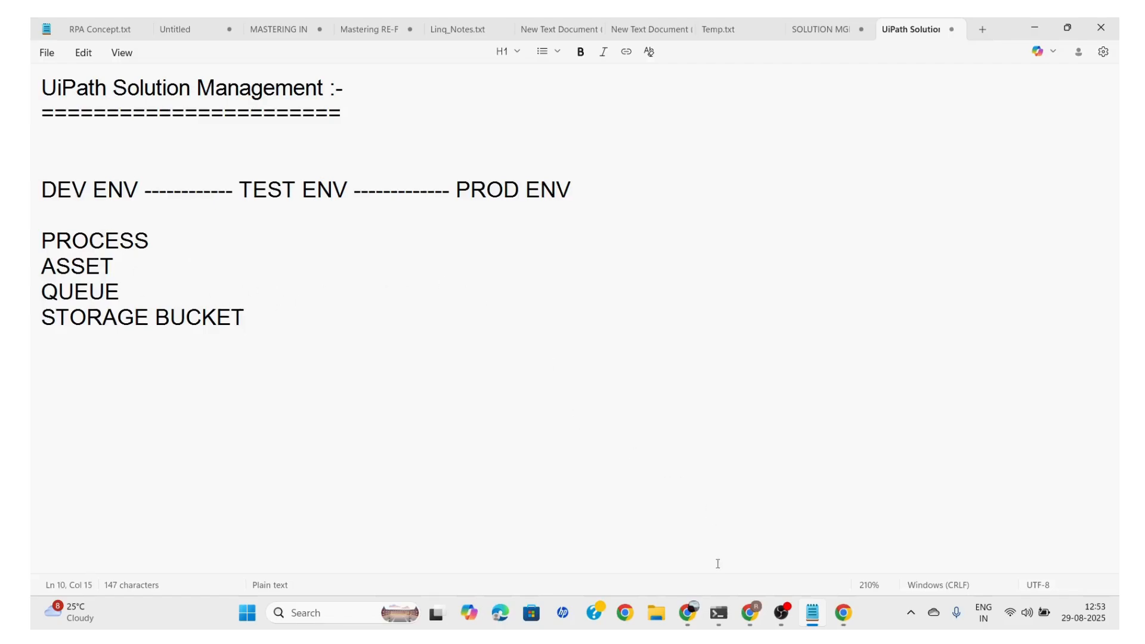
Go to the desktop and launch UiPath Studio
{"action": "left_click", "coordinate": [689, 611]}
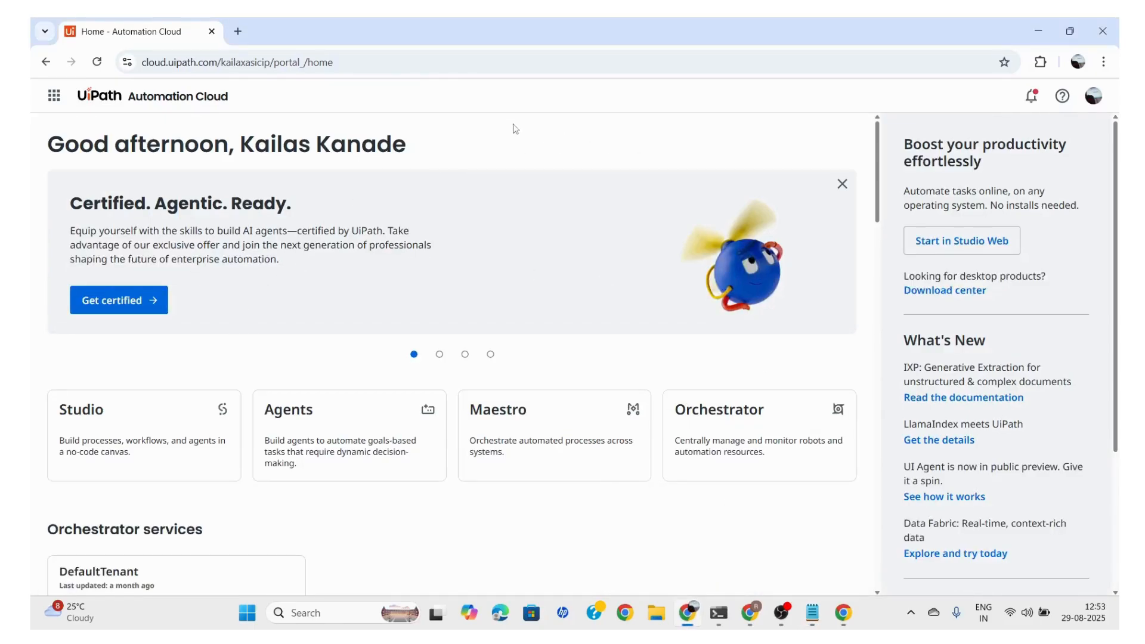
{"action": "key", "text": "super+d"}
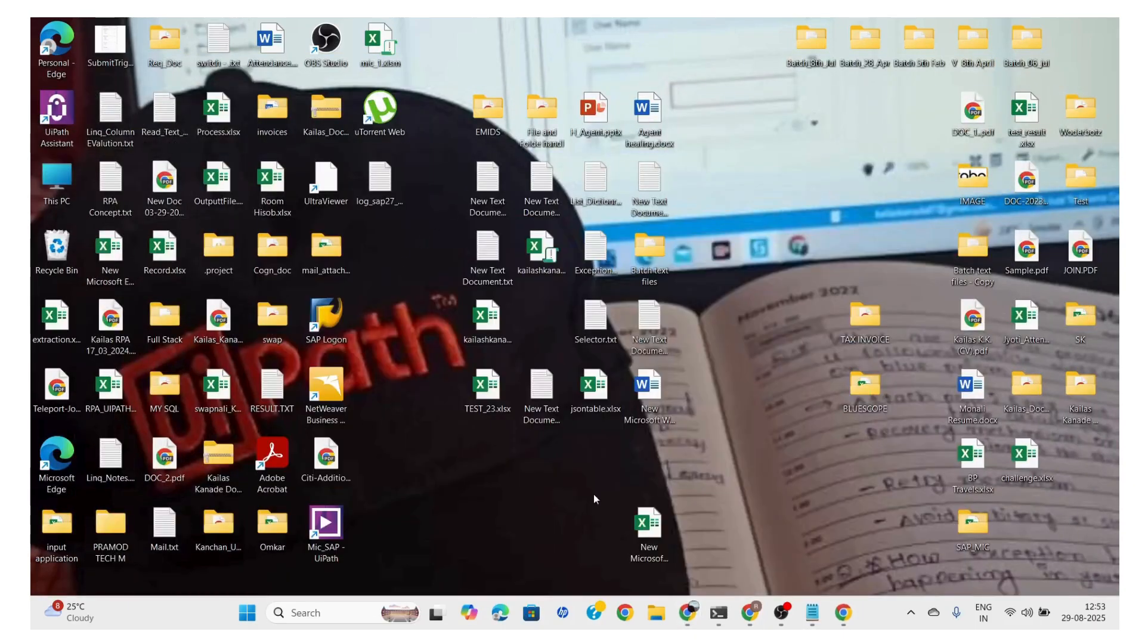
{"action": "key", "text": "super"}
{"action": "type", "text": "UIP"}
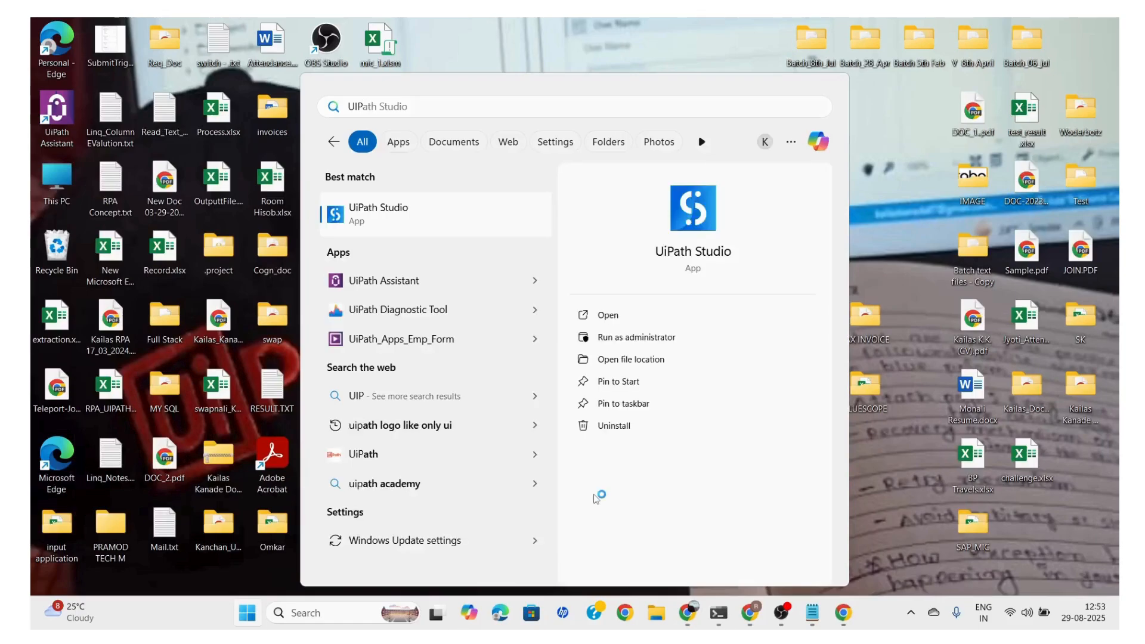
{"action": "key", "text": "Return"}
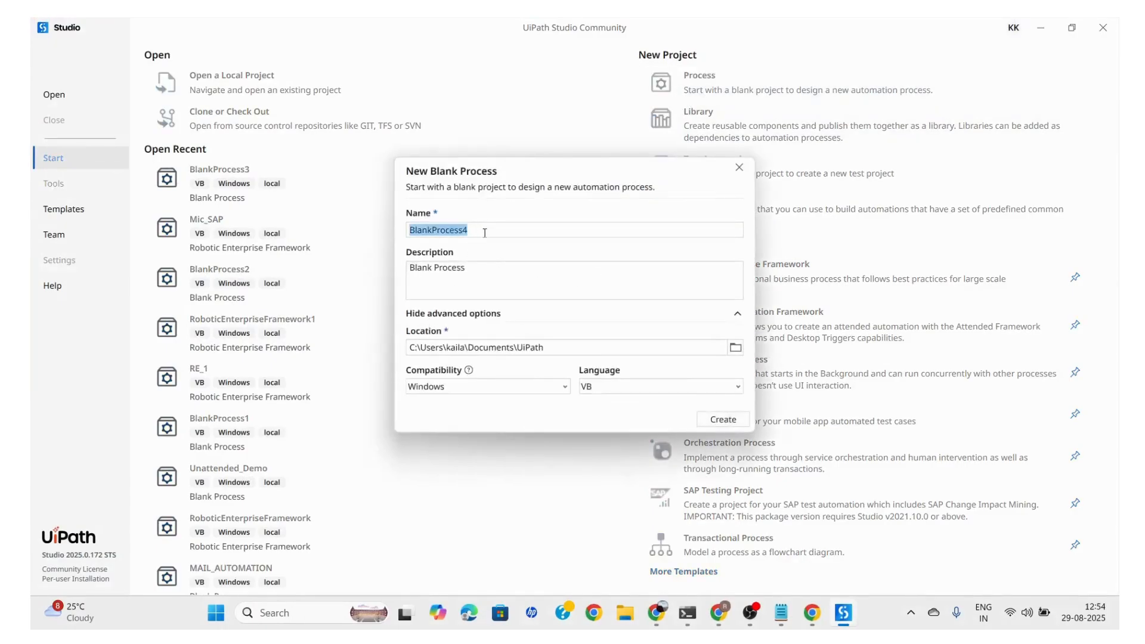
Name the new blank process SOL_MNG_1 and create it with Windows compatibility and VB as the language
{"action": "left_click", "coordinate": [485, 233]}
{"action": "key", "text": "ctrl+a"}
{"action": "key", "text": "BackSpace"}
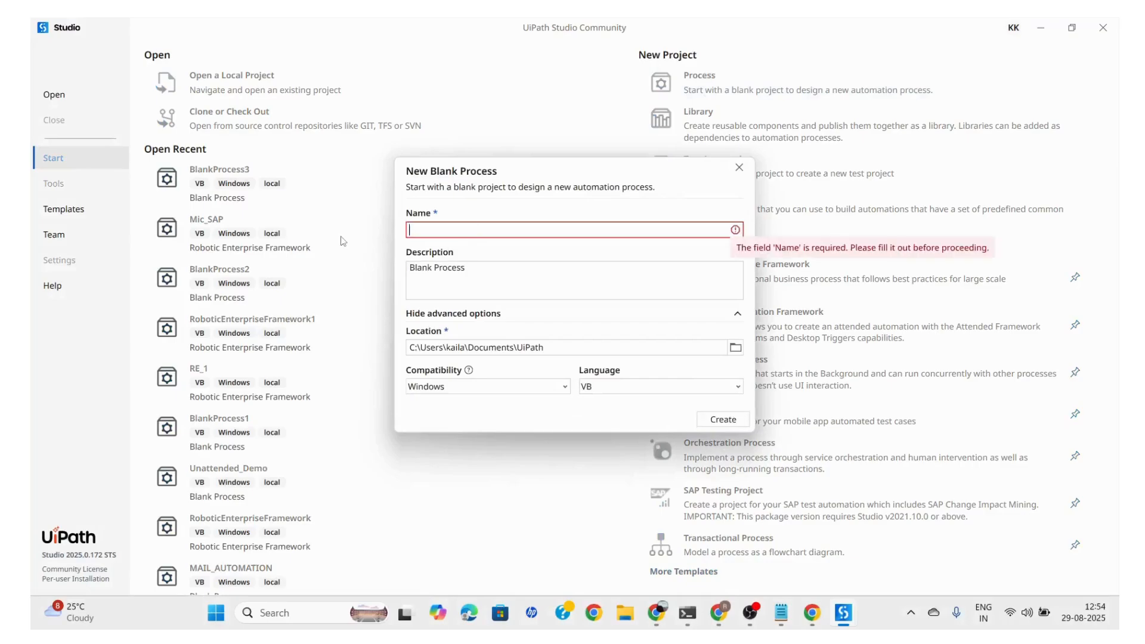
{"action": "type", "text": "sO"}
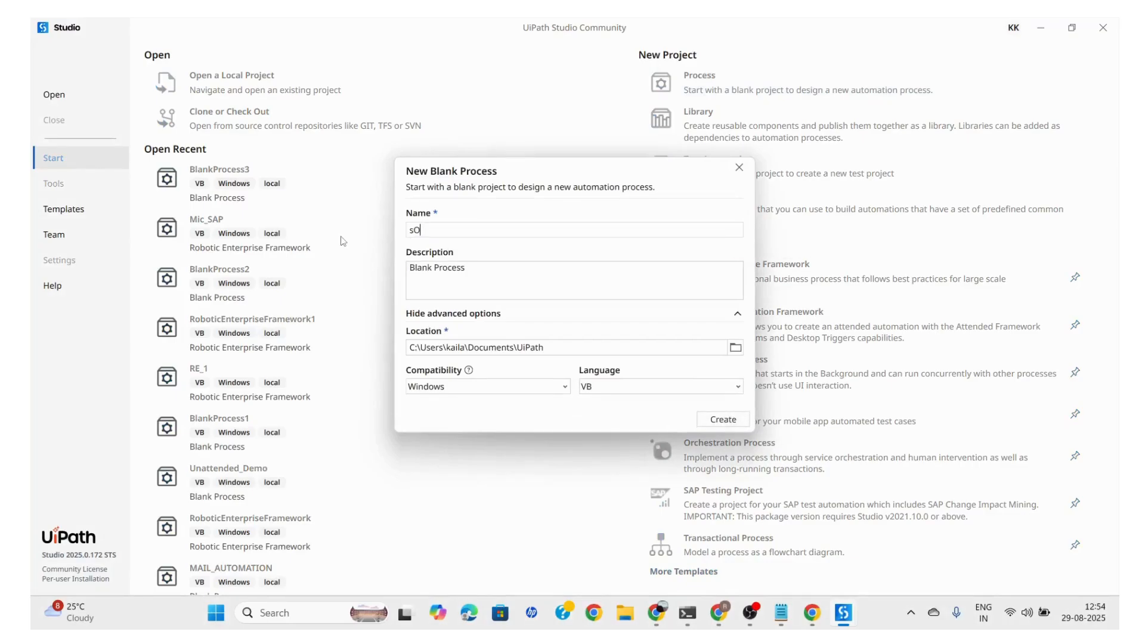
{"action": "key", "text": "BackSpace"}
{"action": "key", "text": "BackSpace"}
{"action": "type", "text": "SO"}
{"action": "left_click", "coordinate": [723, 419]}
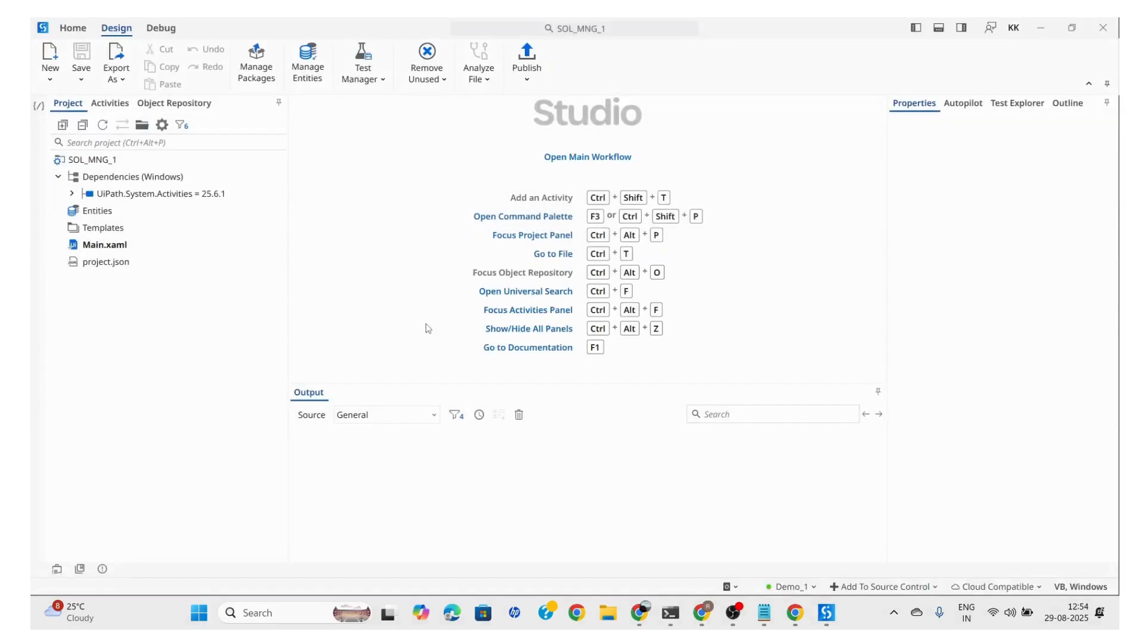
Open the main workflow and add a Message Box activity to the Main Sequence
{"action": "left_click", "coordinate": [596, 156]}
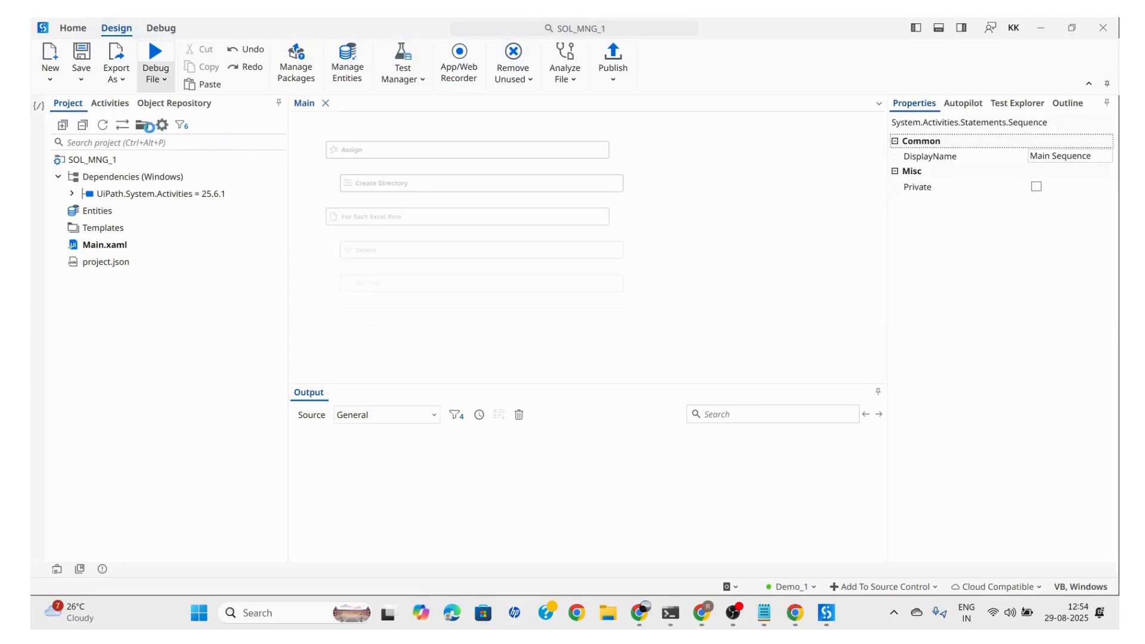
{"action": "left_click", "coordinate": [109, 103]}
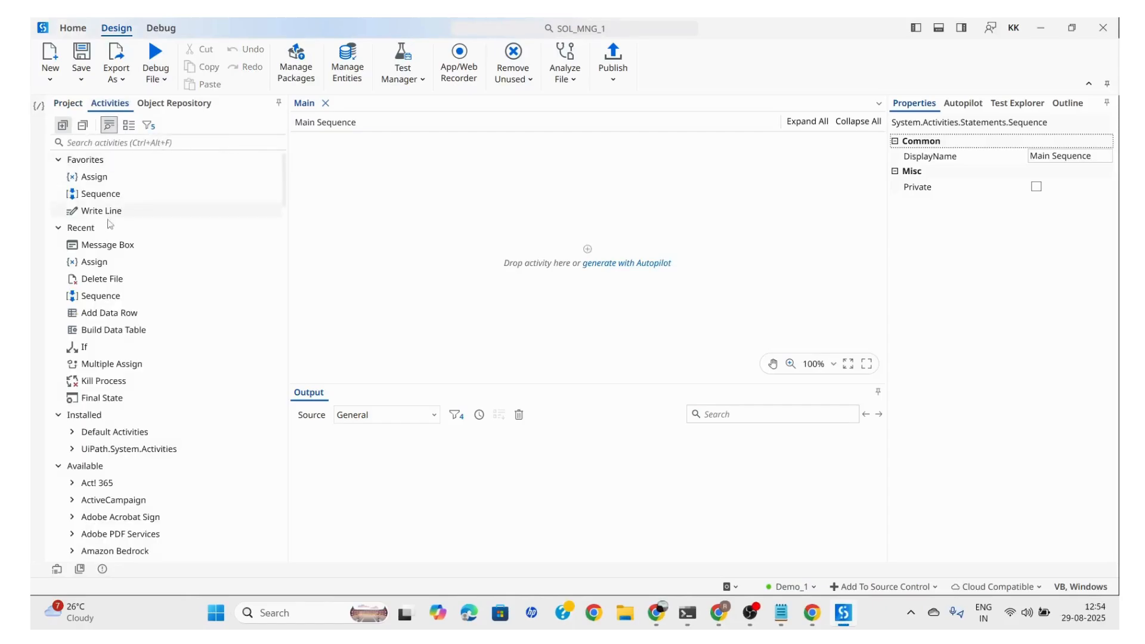
{"action": "left_click_drag", "start_coordinate": [101, 245], "coordinate": [587, 259]}
{"action": "left_click_drag", "start_coordinate": [530, 293], "coordinate": [557, 299]}
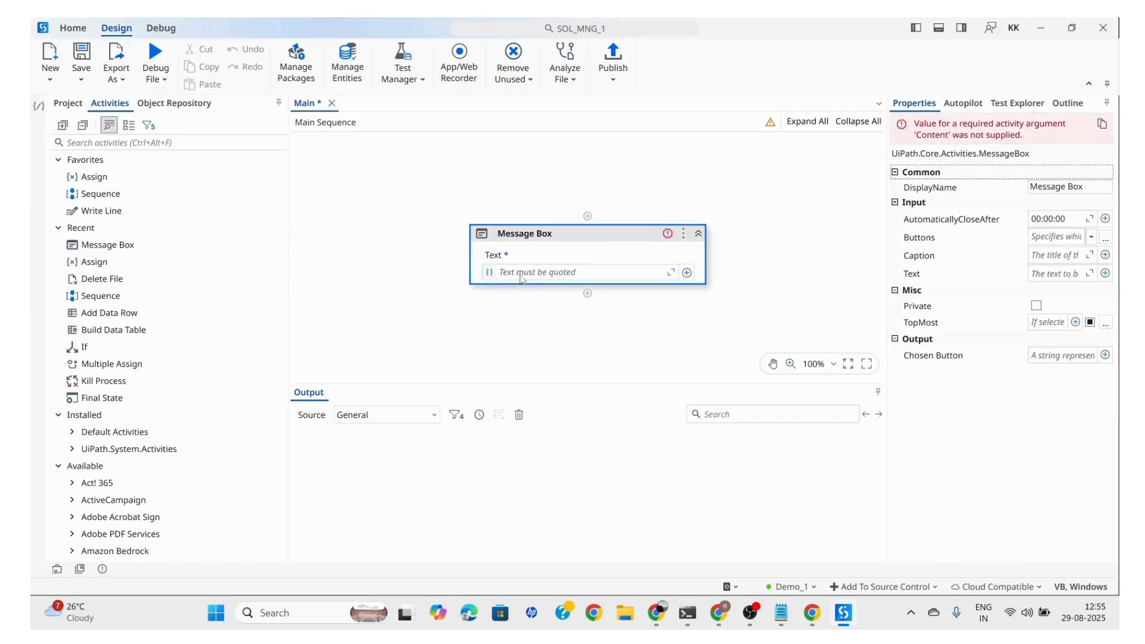
Set the Message Box text to "WELLCOME" and save the workflow
{"action": "left_click", "coordinate": [521, 274]}
{"action": "type", "text": "\""}
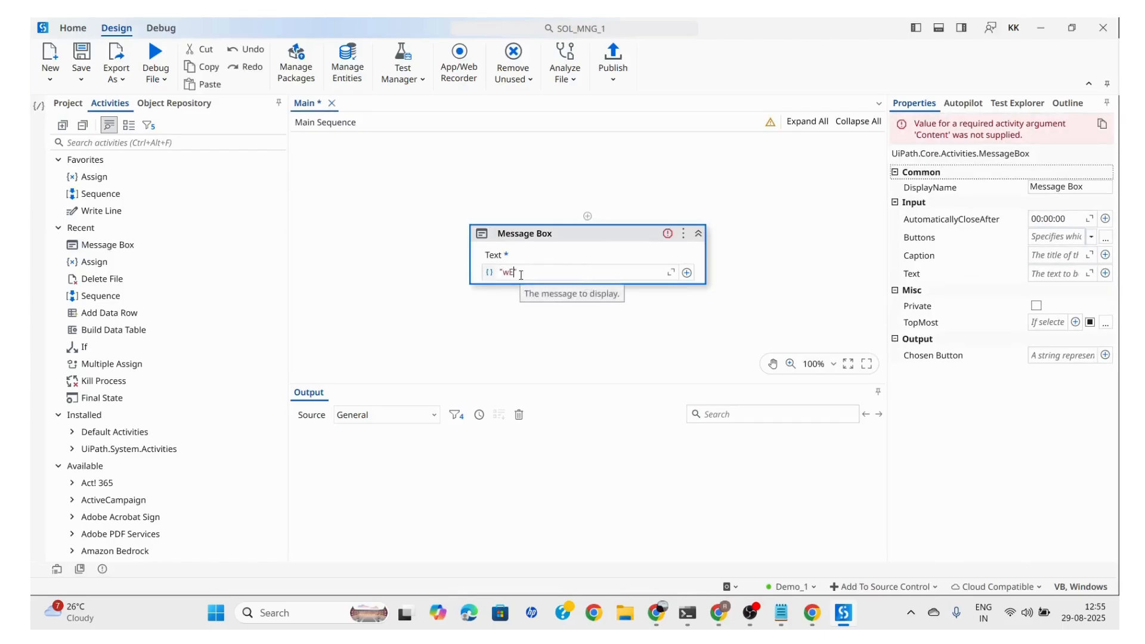
{"action": "type", "text": "wELCOM"}
{"action": "left_click", "coordinate": [396, 294]}
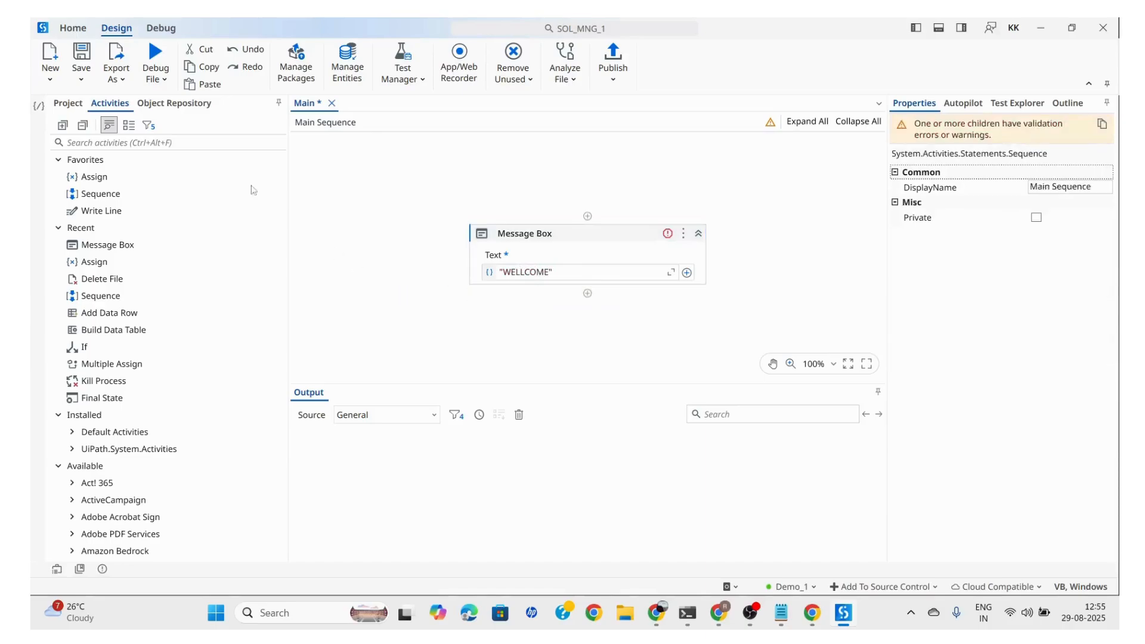
{"action": "left_click", "coordinate": [78, 54]}
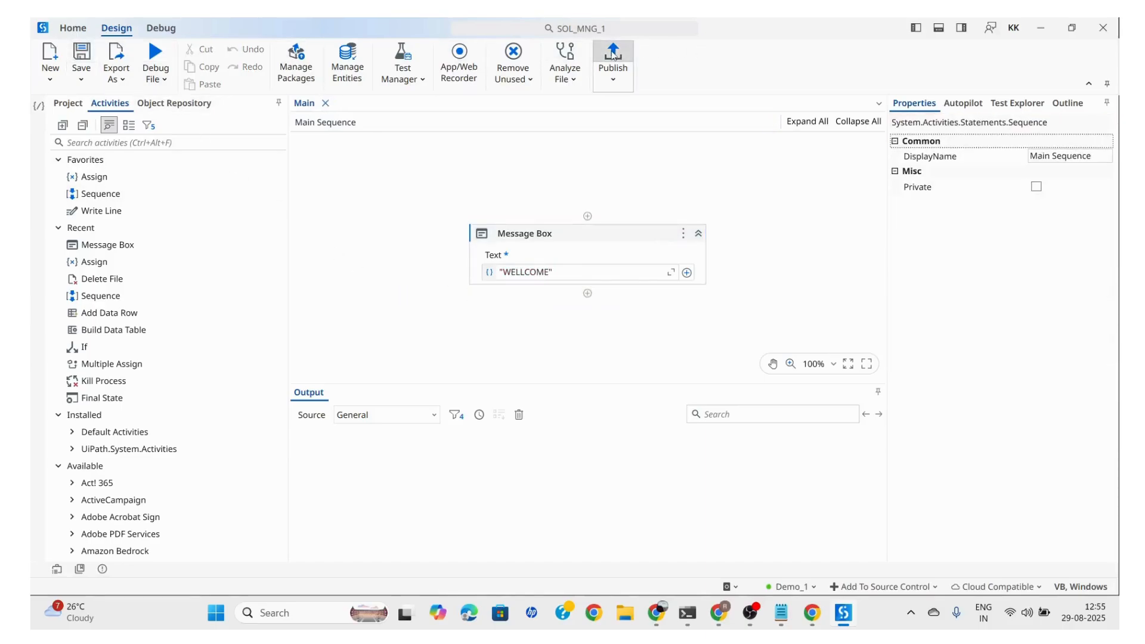
Publish the SOL_MNG_1 project as version 1.0.1 to the Orchestrator Tenant Processes Feed
{"action": "left_click", "coordinate": [613, 55]}
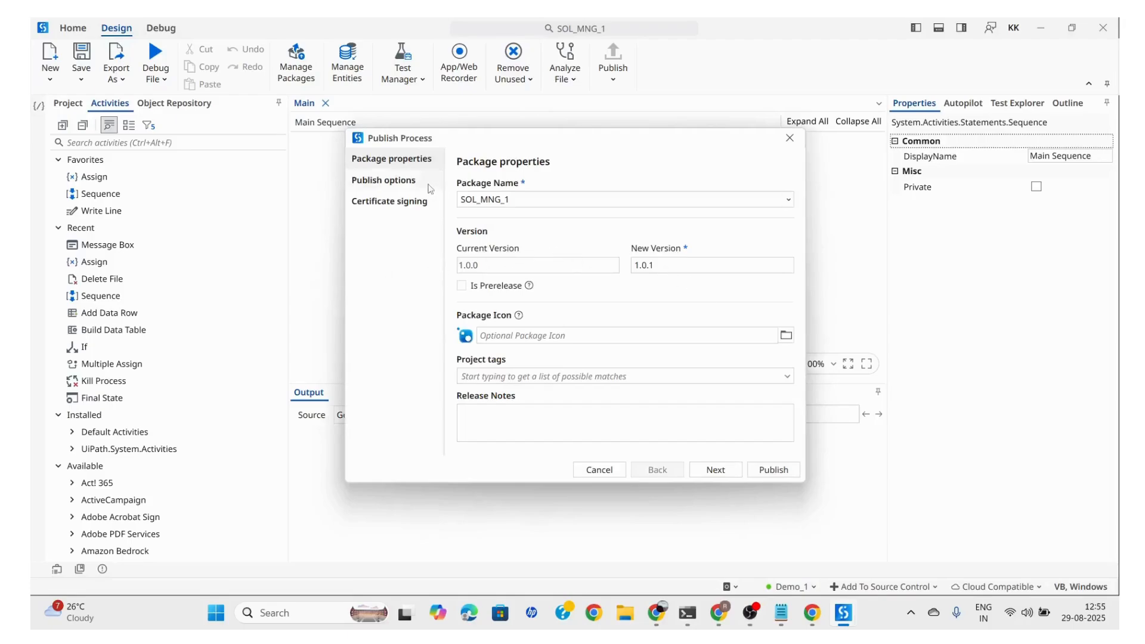
{"action": "left_click", "coordinate": [716, 476]}
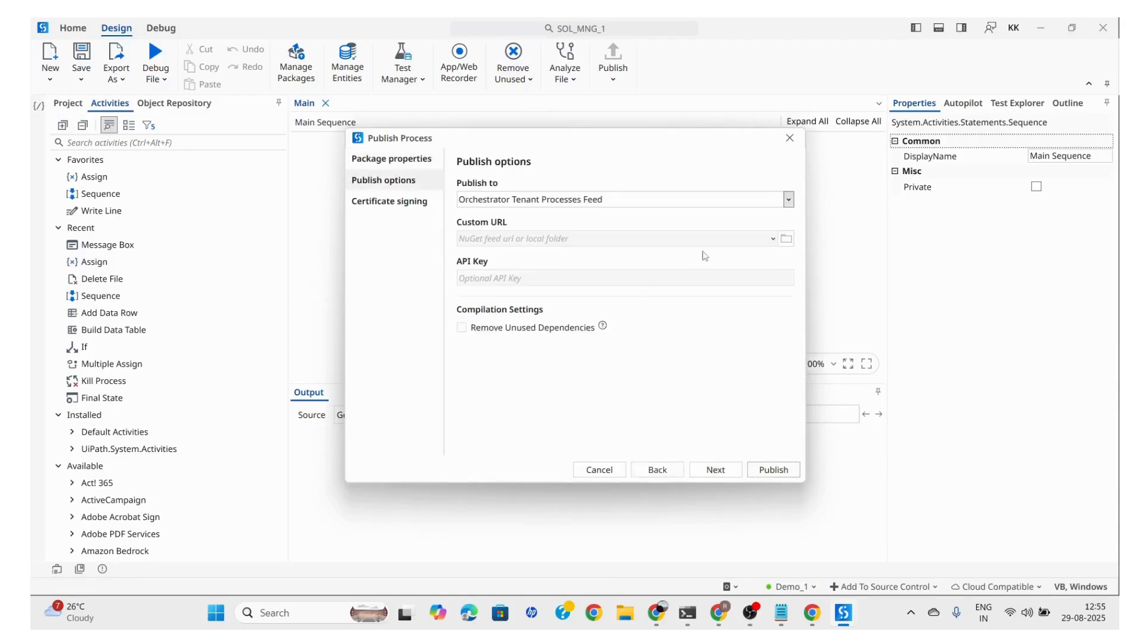
{"action": "left_click", "coordinate": [773, 471]}
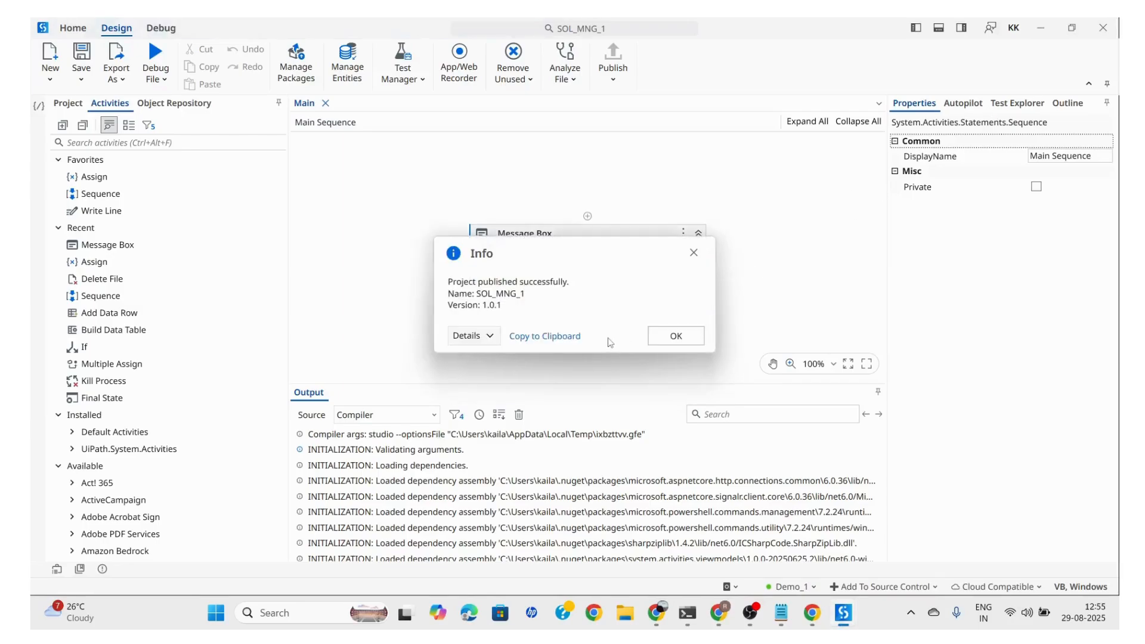
{"action": "left_click", "coordinate": [701, 334]}
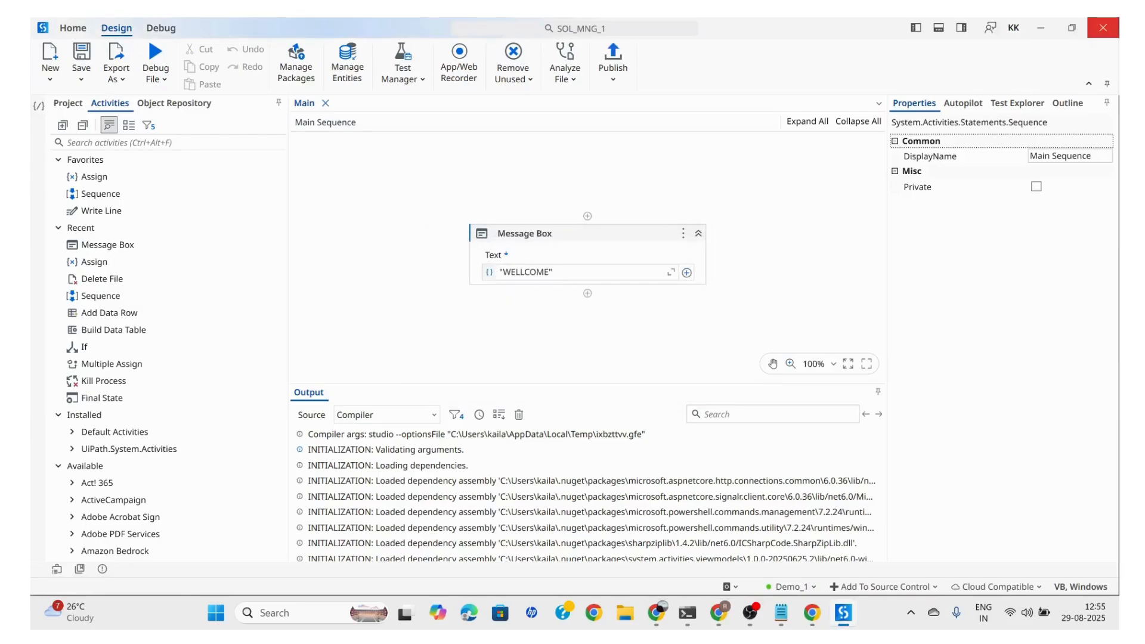
Close UiPath Studio and open Orchestrator from the Automation Cloud home page in Chrome
{"action": "left_click", "coordinate": [1103, 25]}
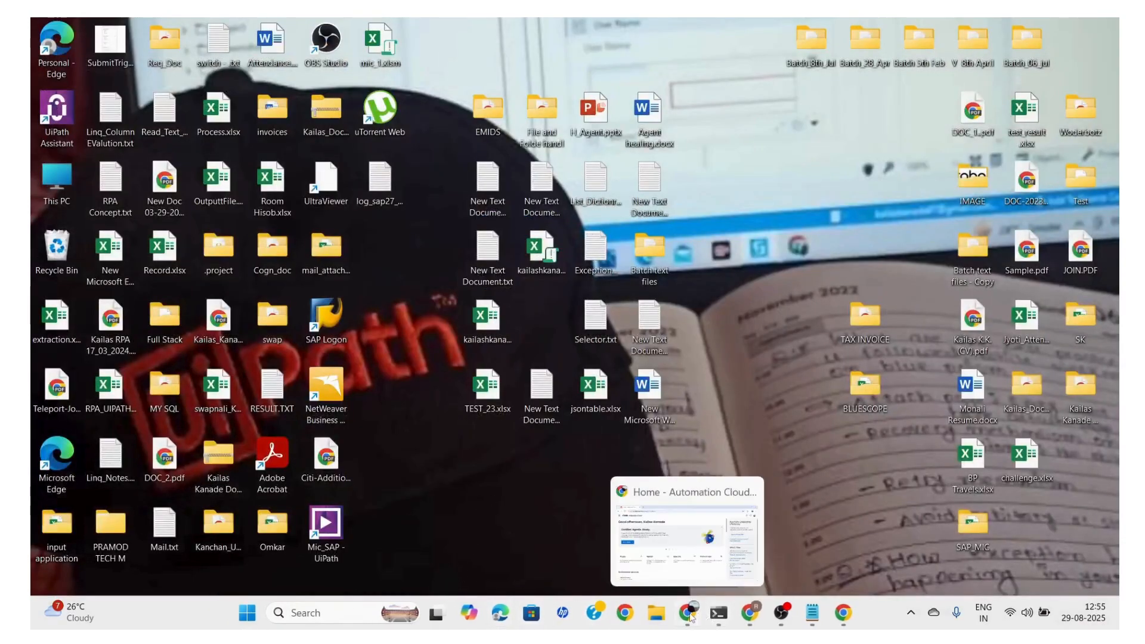
{"action": "left_click", "coordinate": [688, 613]}
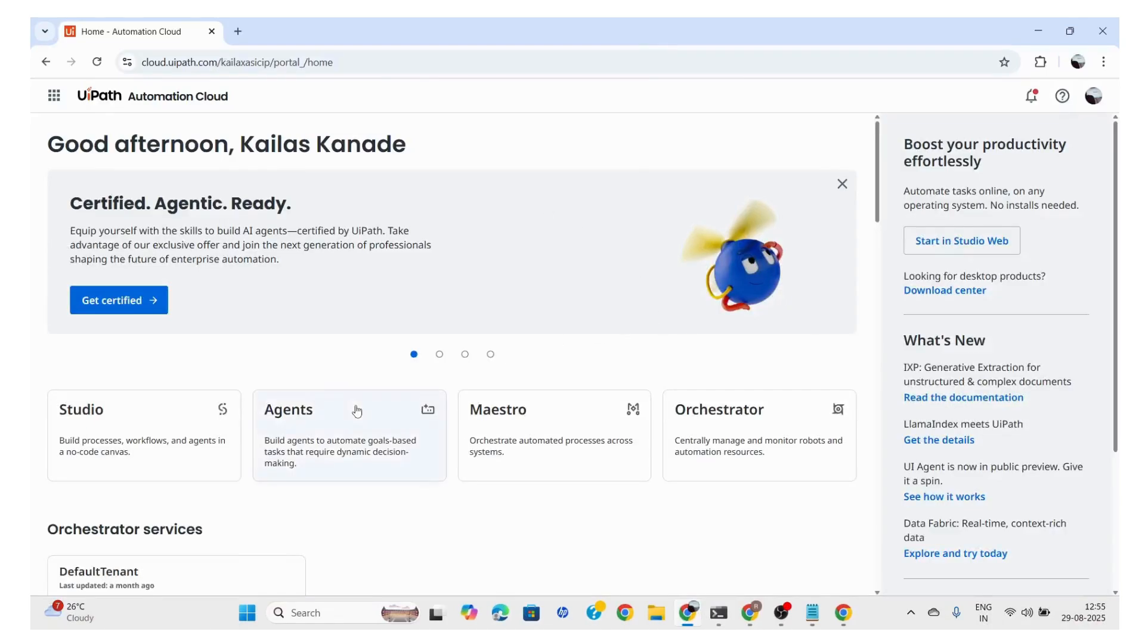
{"action": "left_click", "coordinate": [739, 428]}
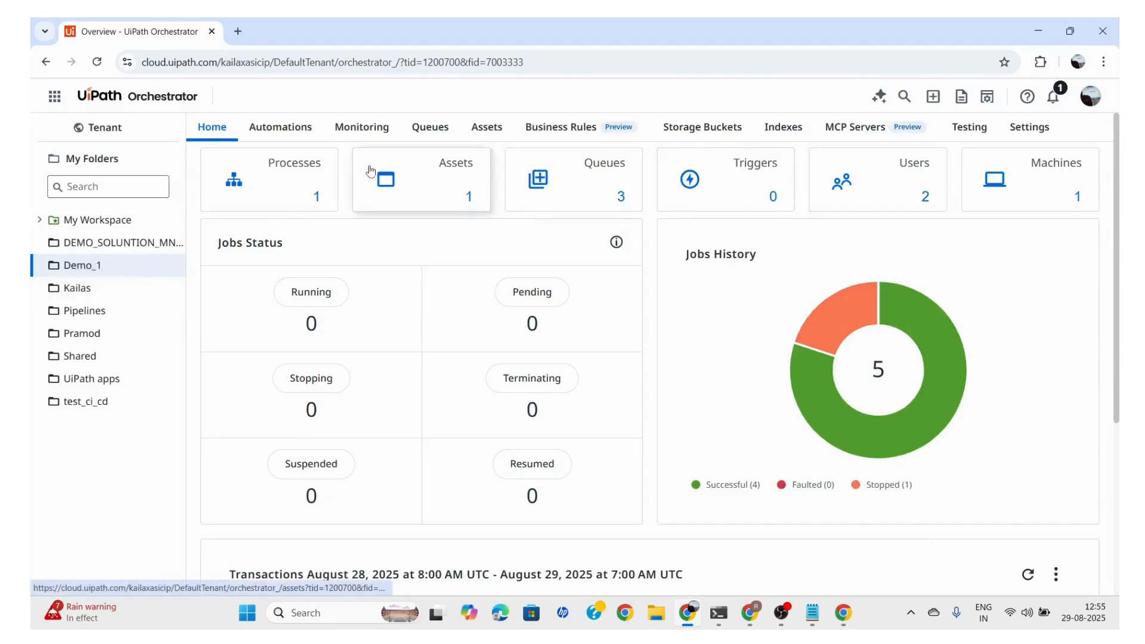
Add the SOL_MNG_1 package, version 1.0.1, as a process in the Demo_1 folder
{"action": "left_click", "coordinate": [272, 197]}
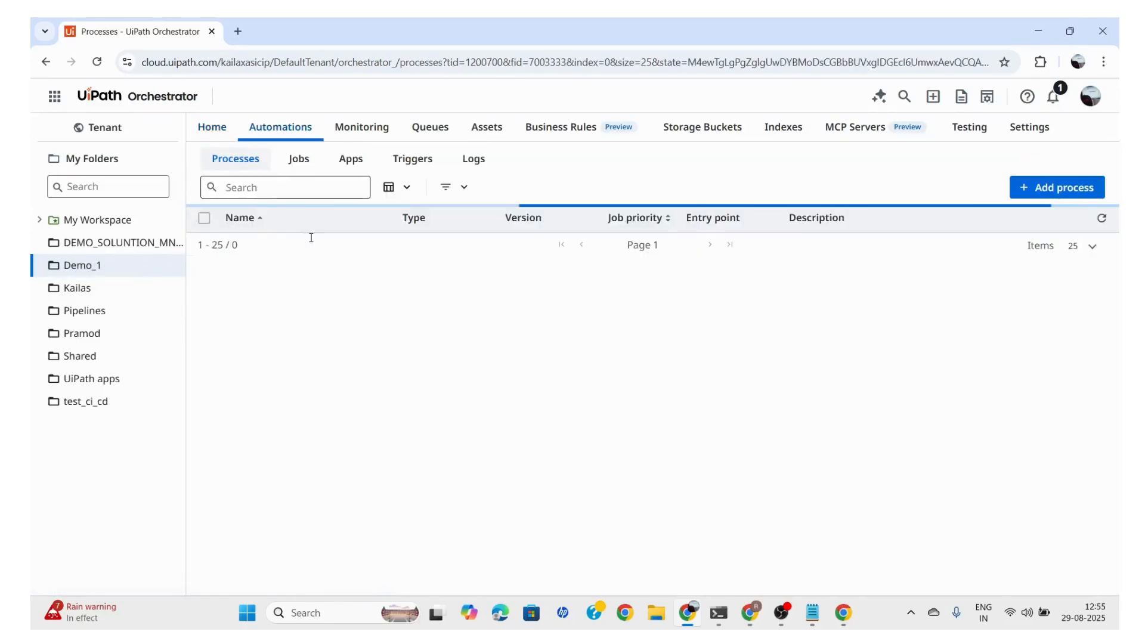
{"action": "left_click", "coordinate": [1042, 186]}
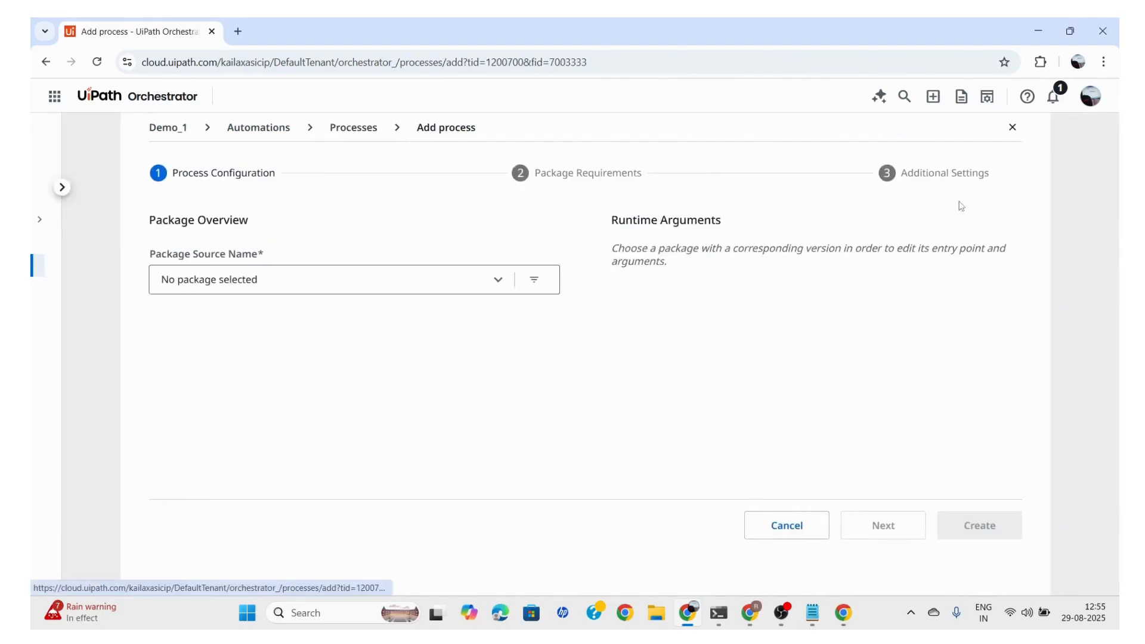
{"action": "left_click", "coordinate": [199, 292]}
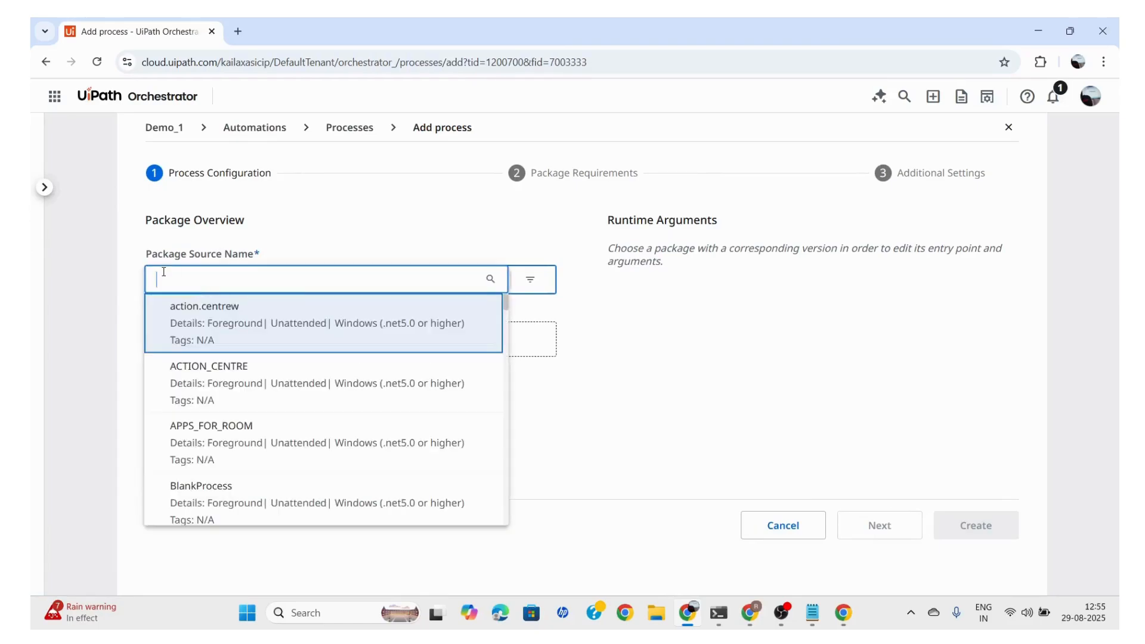
{"action": "type", "text": "SQL"}
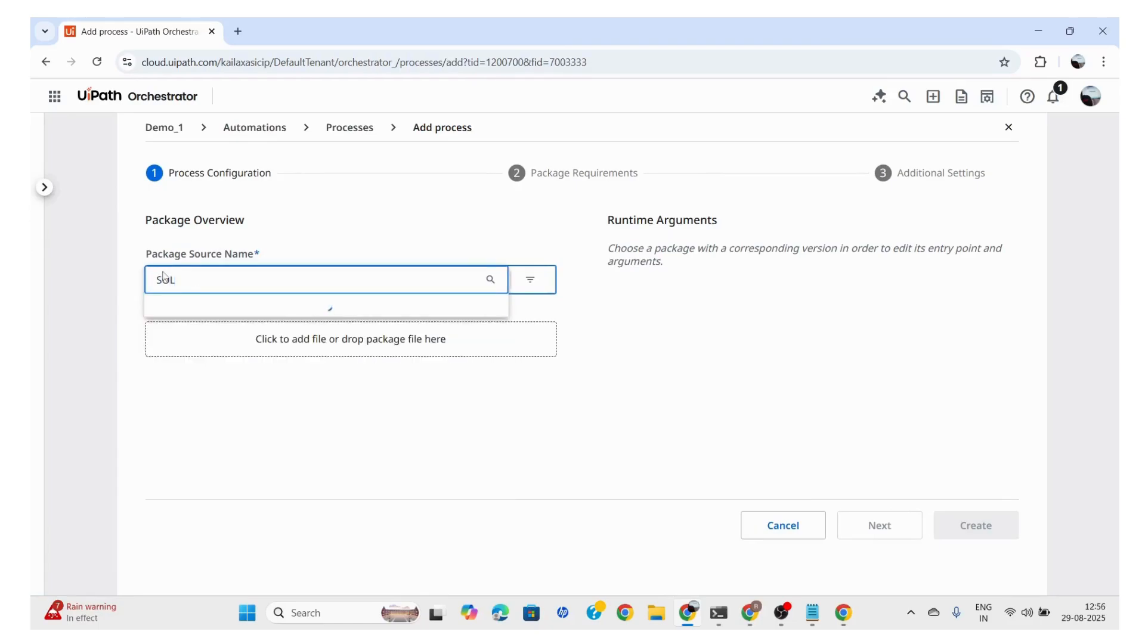
{"action": "left_click", "coordinate": [206, 317]}
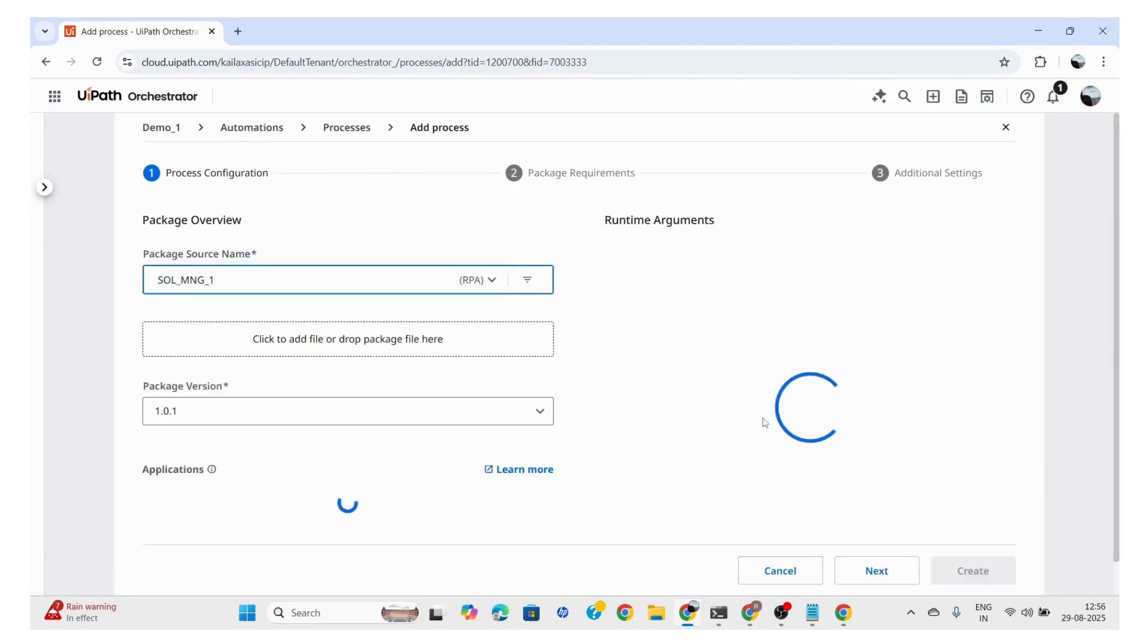
{"action": "left_click", "coordinate": [886, 544]}
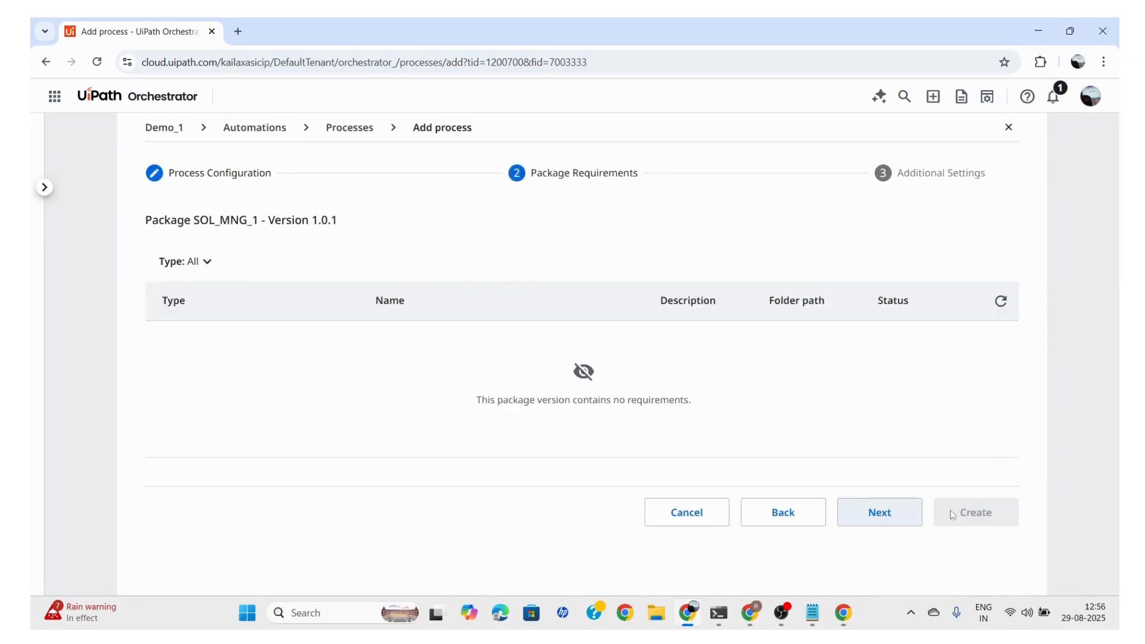
{"action": "left_click", "coordinate": [880, 514]}
{"action": "left_click", "coordinate": [958, 582]}
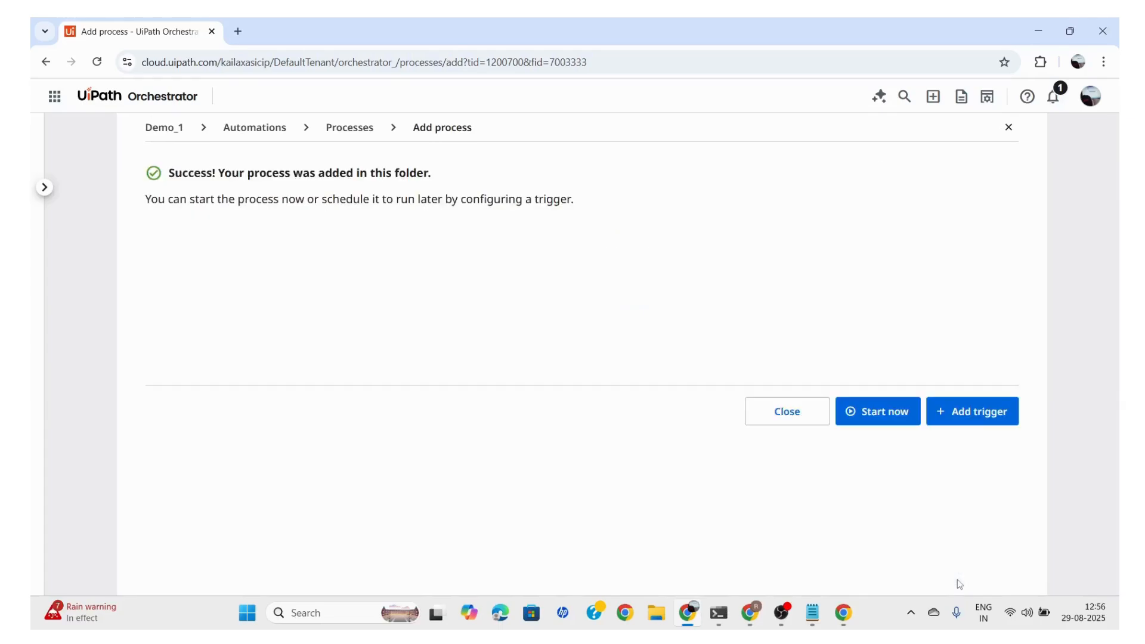
{"action": "left_click", "coordinate": [764, 412]}
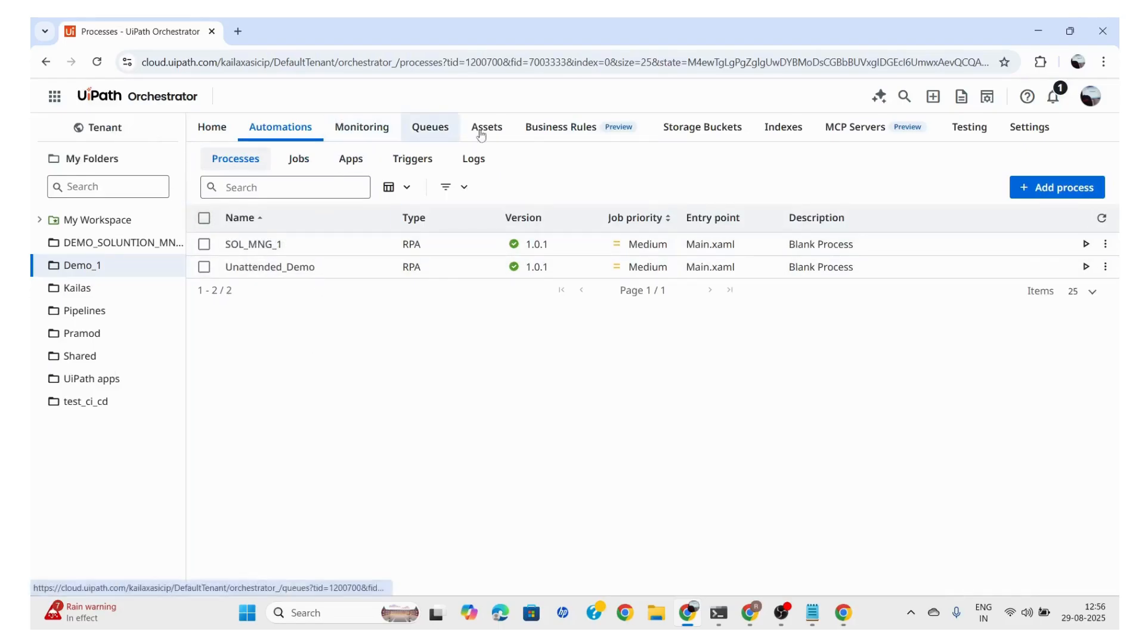
Look over the Demo_1 queues and try to create a global Text asset named Username with a person's name as its value
{"action": "left_click", "coordinate": [430, 127]}
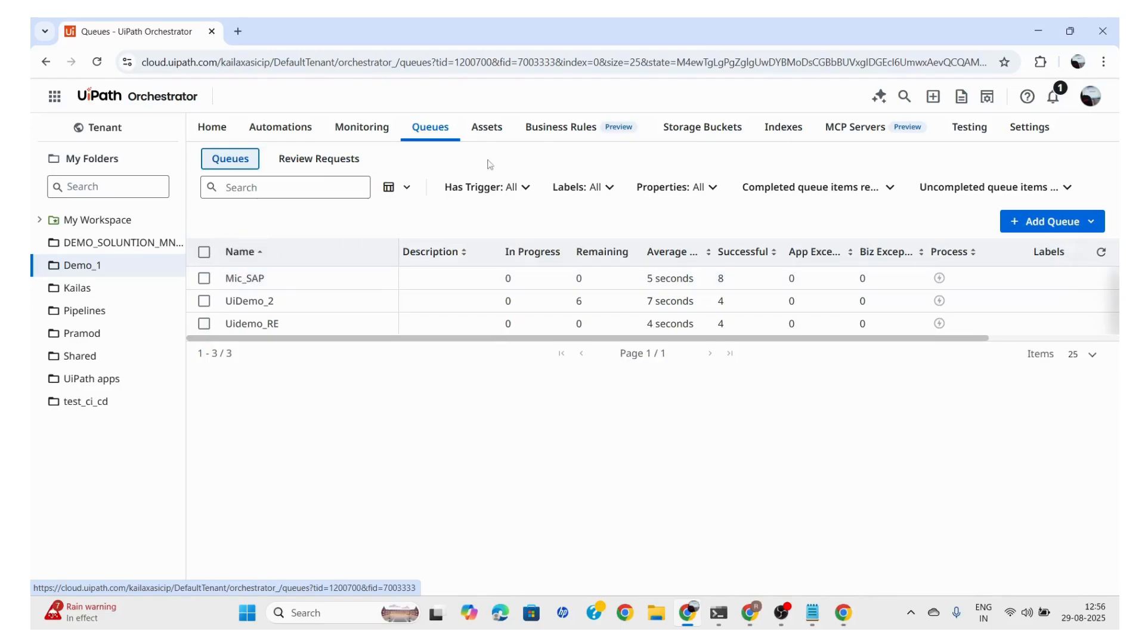
{"action": "left_click", "coordinate": [484, 128]}
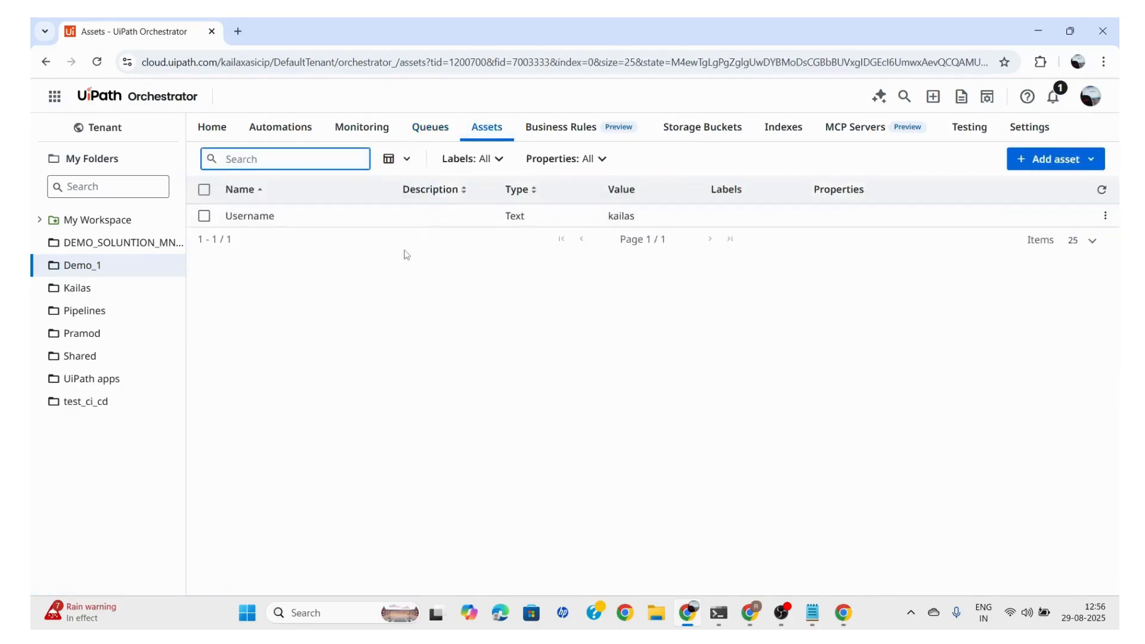
{"action": "left_click", "coordinate": [1017, 159]}
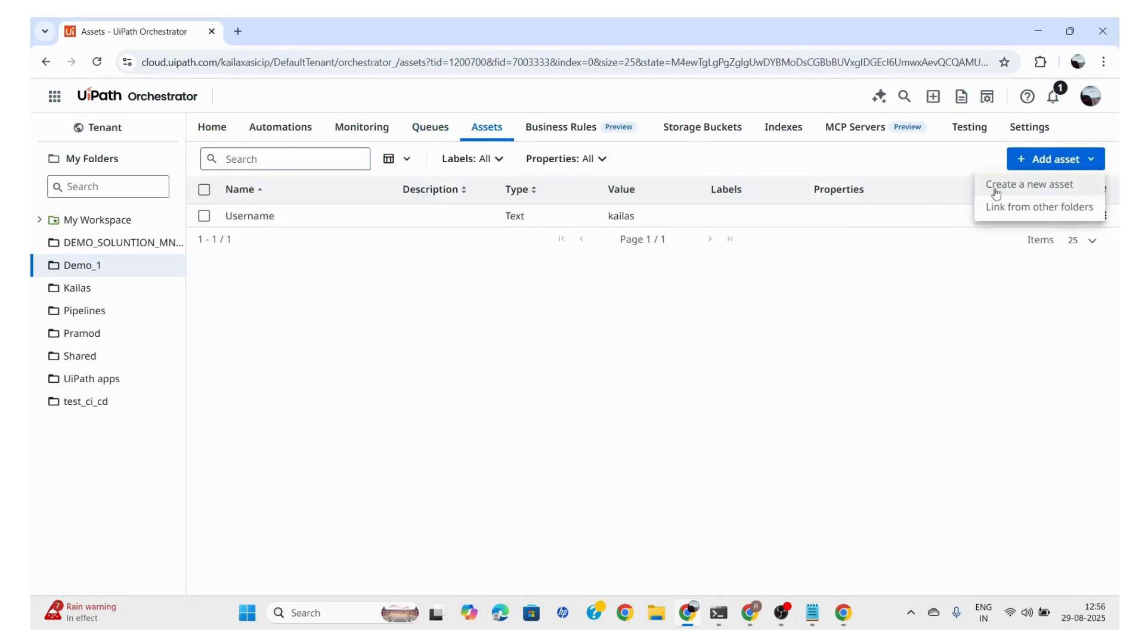
{"action": "left_click", "coordinate": [992, 186]}
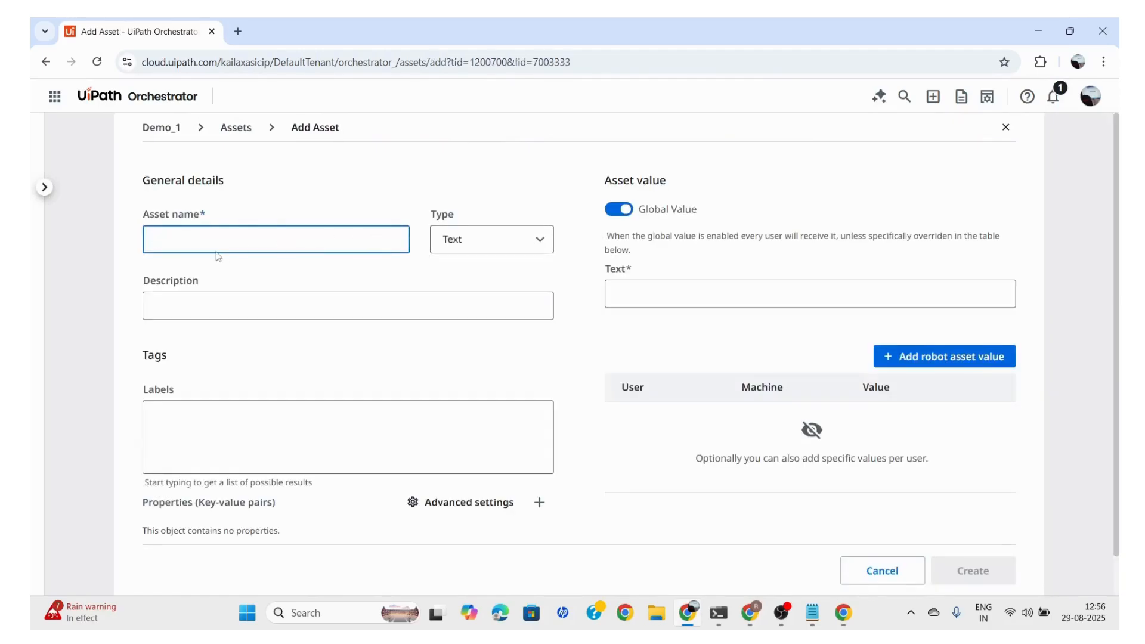
{"action": "type", "text": "u"}
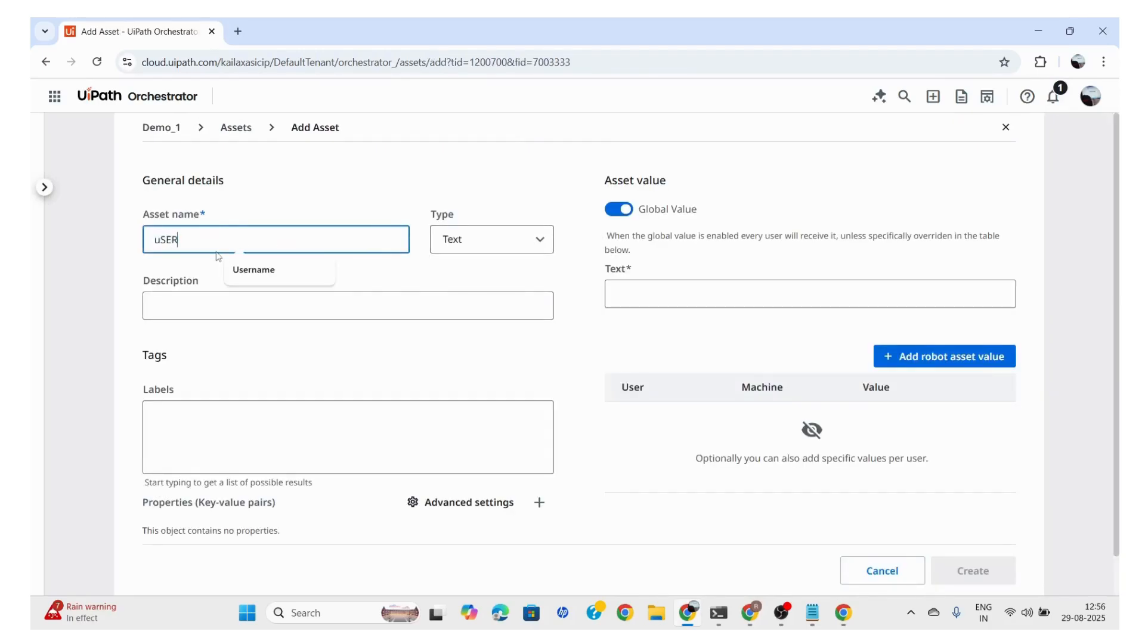
{"action": "type", "text": "SER"}
{"action": "left_click", "coordinate": [254, 269]}
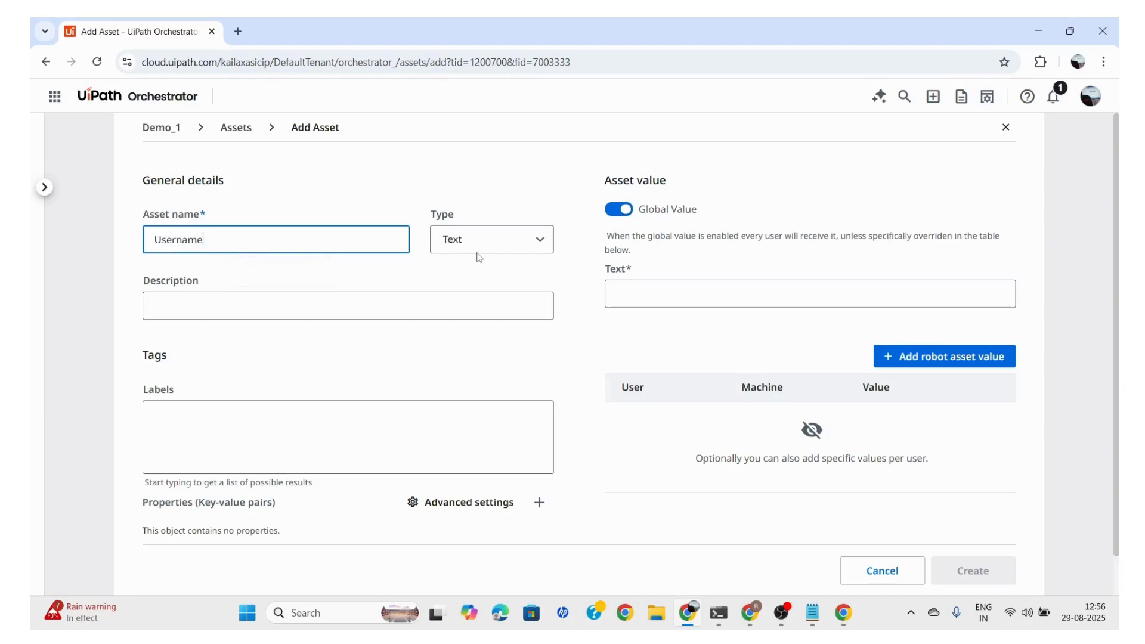
{"action": "left_click", "coordinate": [627, 301]}
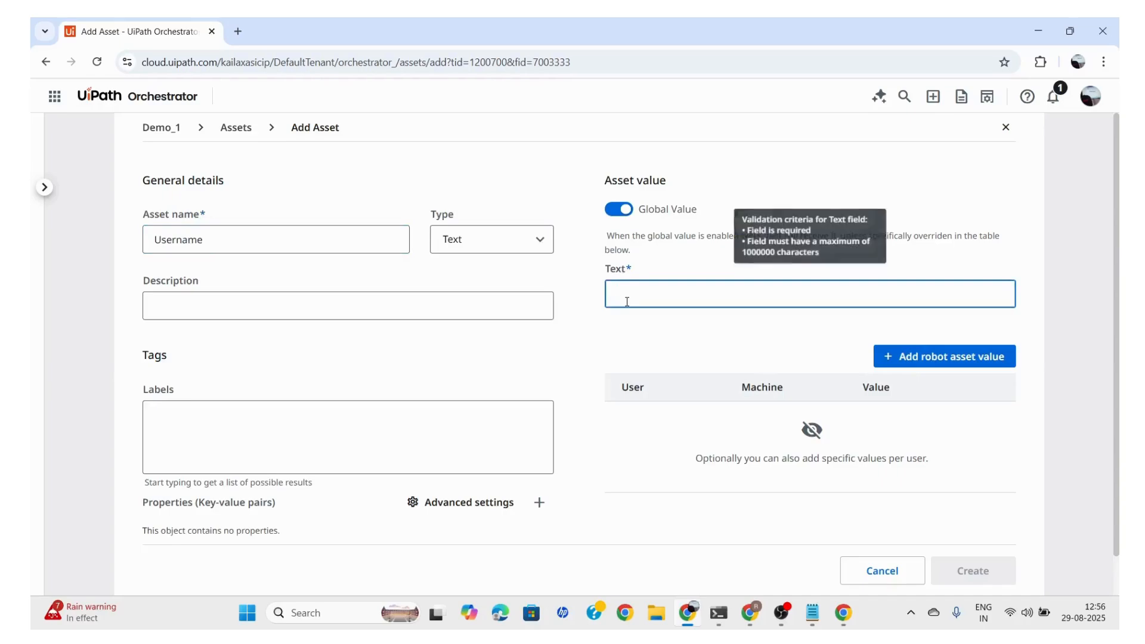
{"action": "type", "text": "KAILAS"}
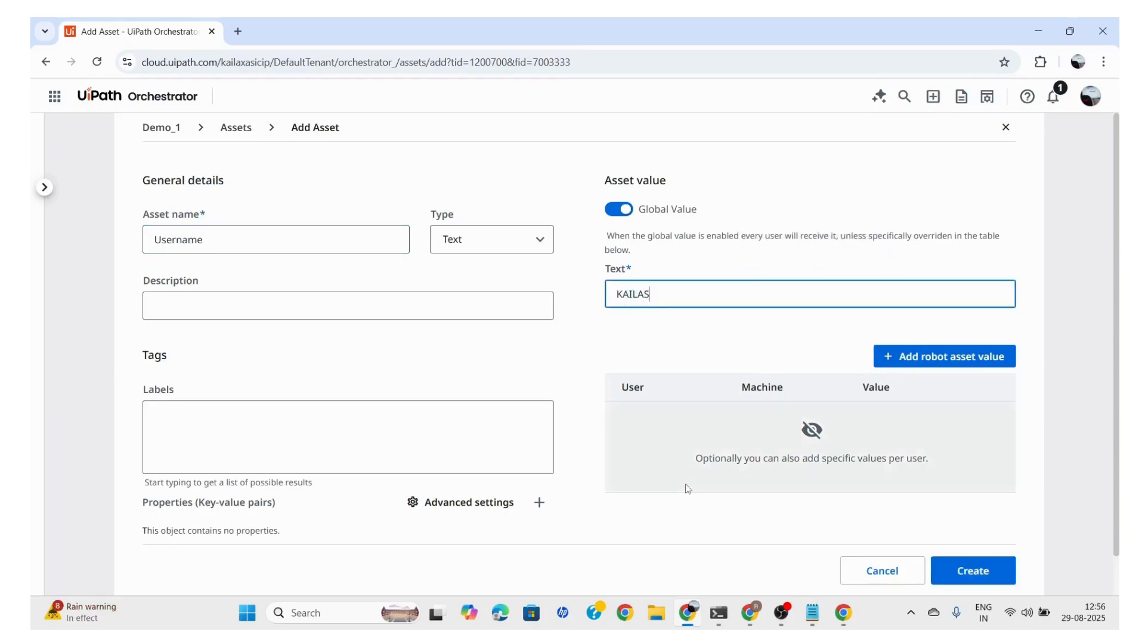
{"action": "left_click", "coordinate": [977, 576]}
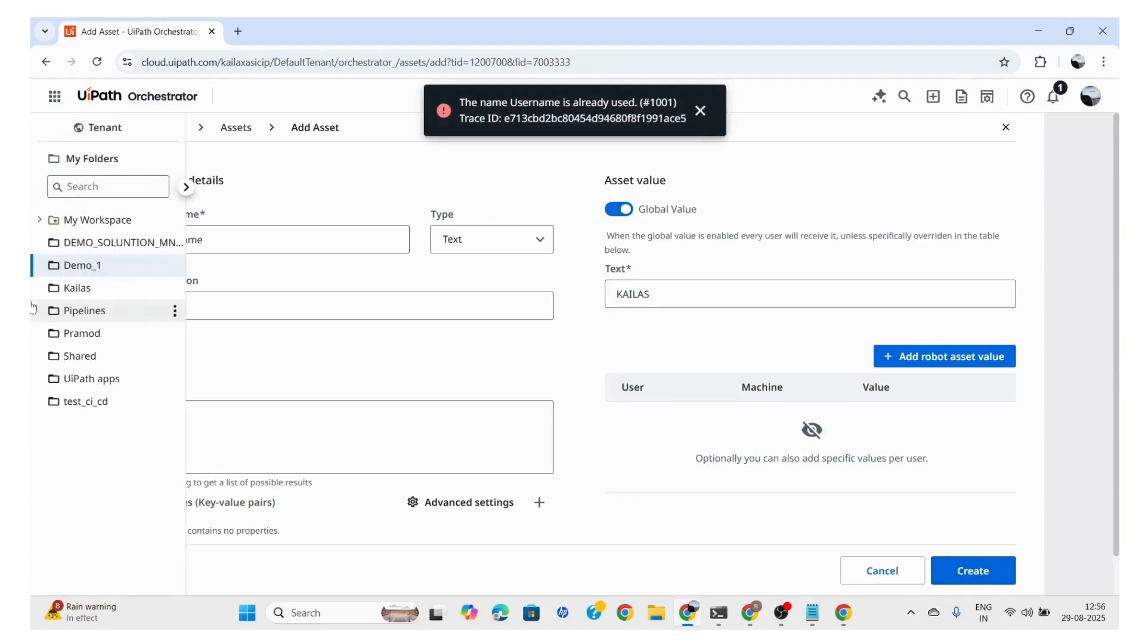
{"action": "left_click", "coordinate": [966, 578]}
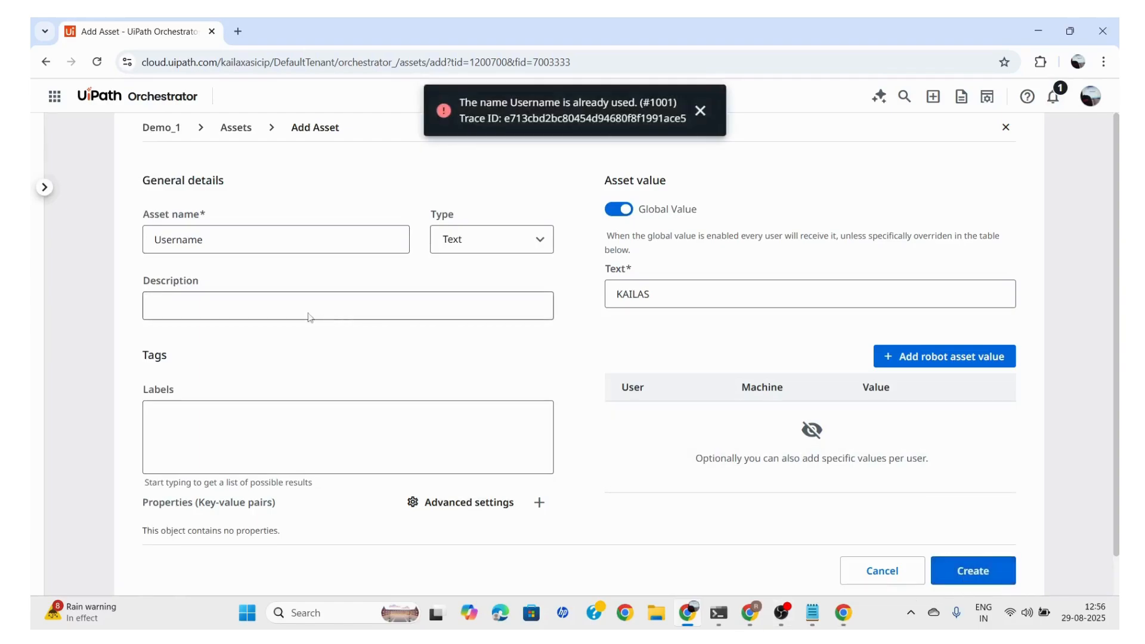
Change the new asset's name to Username_1 and create it
{"action": "left_click", "coordinate": [212, 240]}
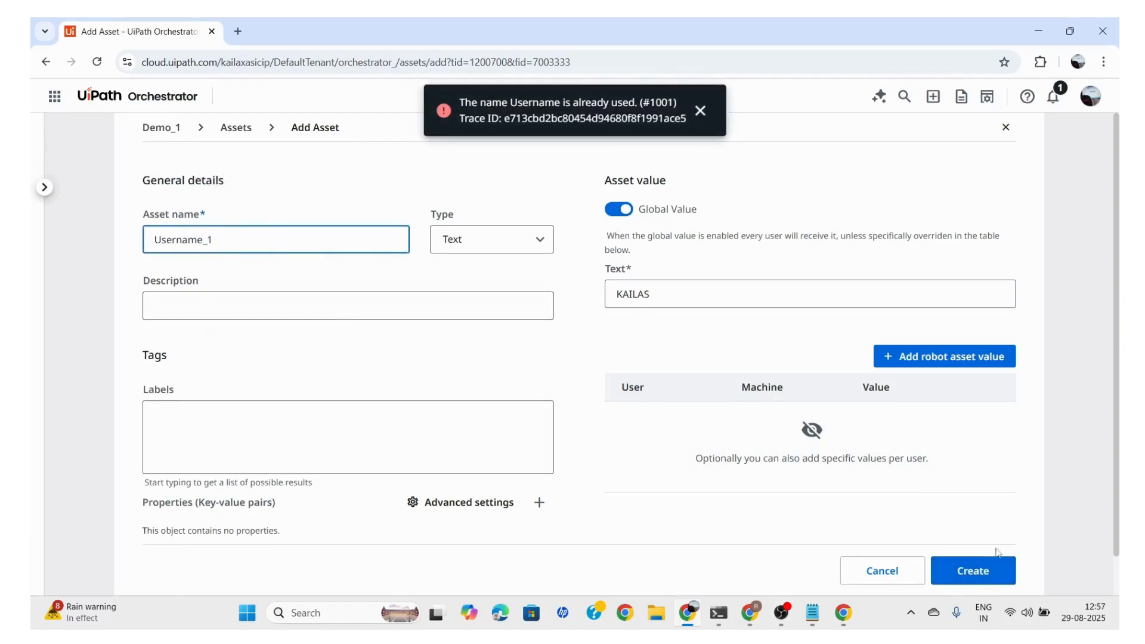
{"action": "left_click", "coordinate": [969, 574]}
{"action": "left_click", "coordinate": [969, 574]}
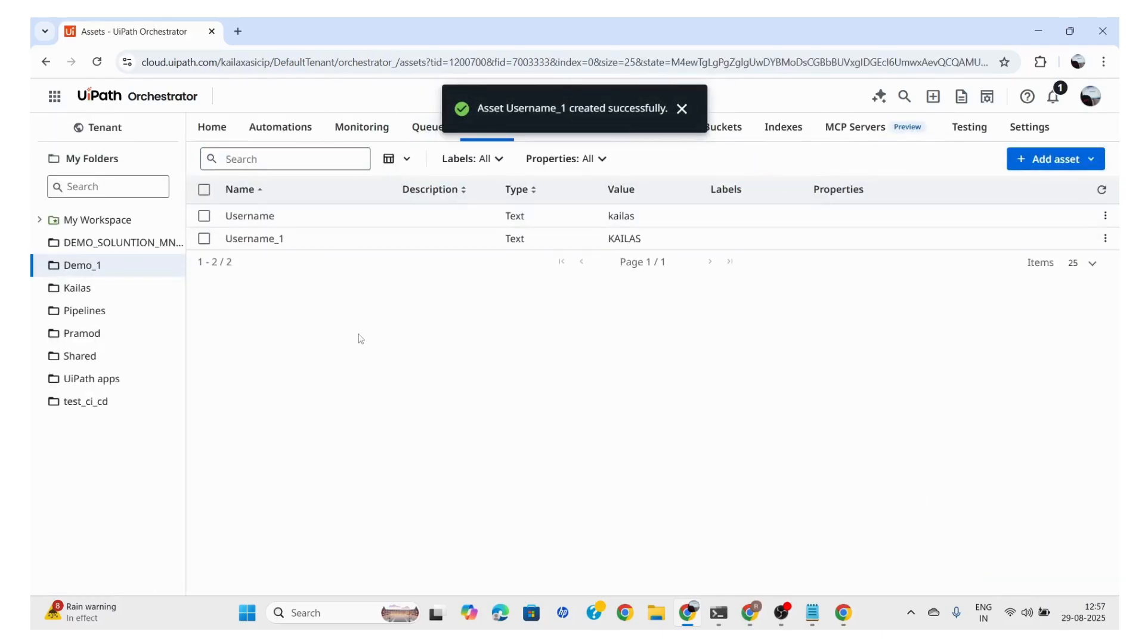
{"action": "left_click", "coordinate": [682, 109]}
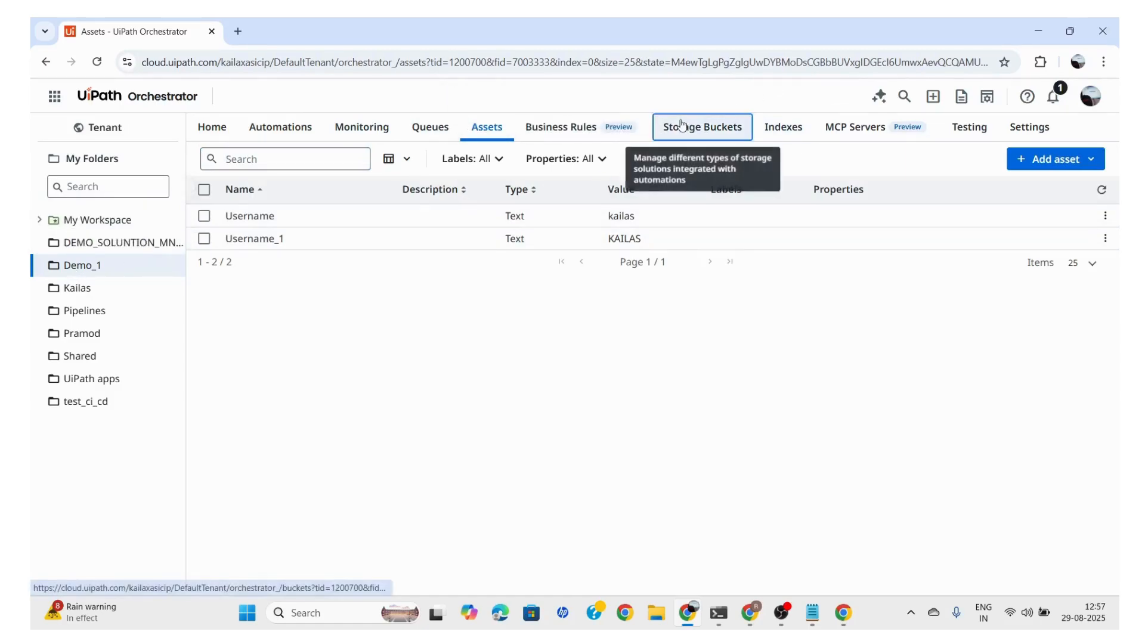
View the storage buckets in the Demo_1 folder and the governance policies in Automation Ops
{"action": "left_click", "coordinate": [682, 125]}
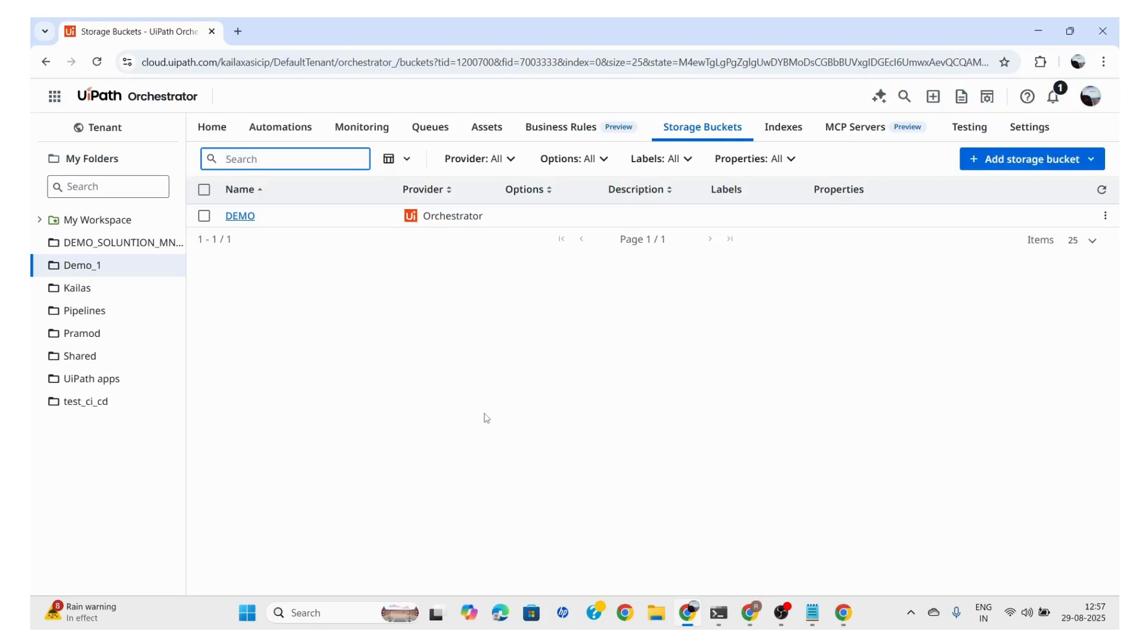
{"action": "left_click", "coordinate": [486, 418]}
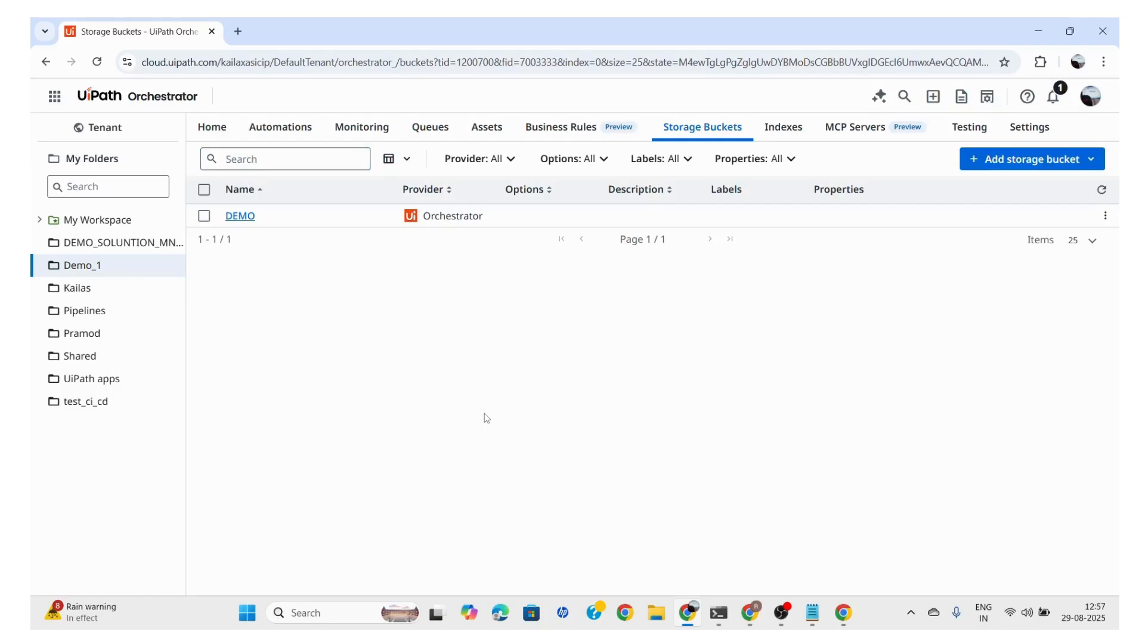
{"action": "left_click", "coordinate": [45, 103]}
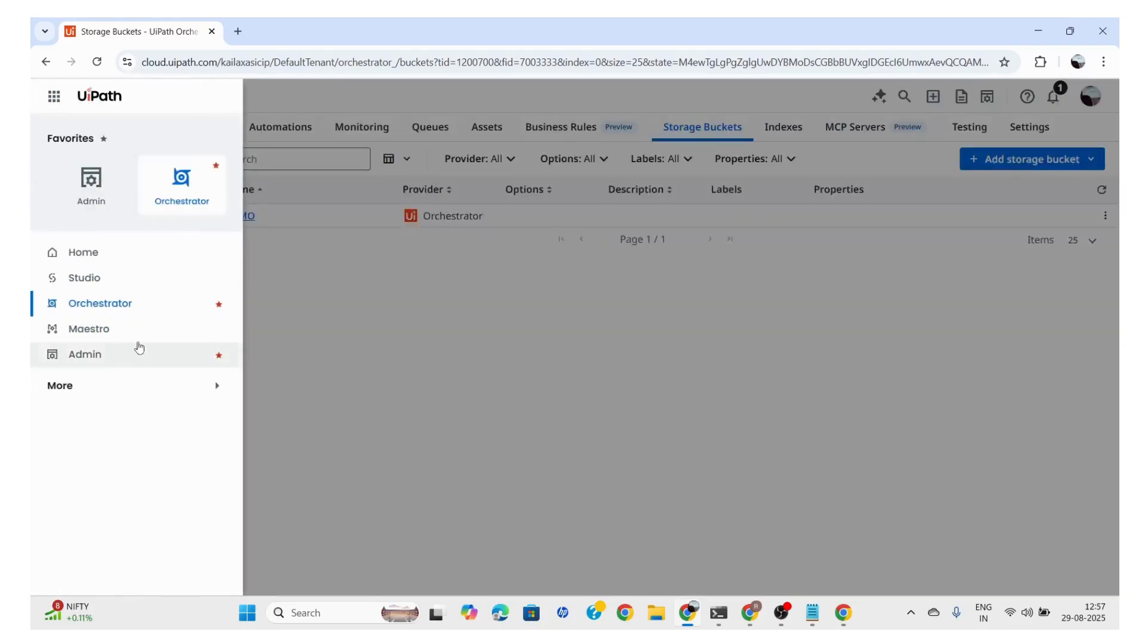
{"action": "left_click", "coordinate": [71, 386]}
{"action": "scroll", "coordinate": [120, 459], "scroll_direction": "down", "scroll_amount": 1}
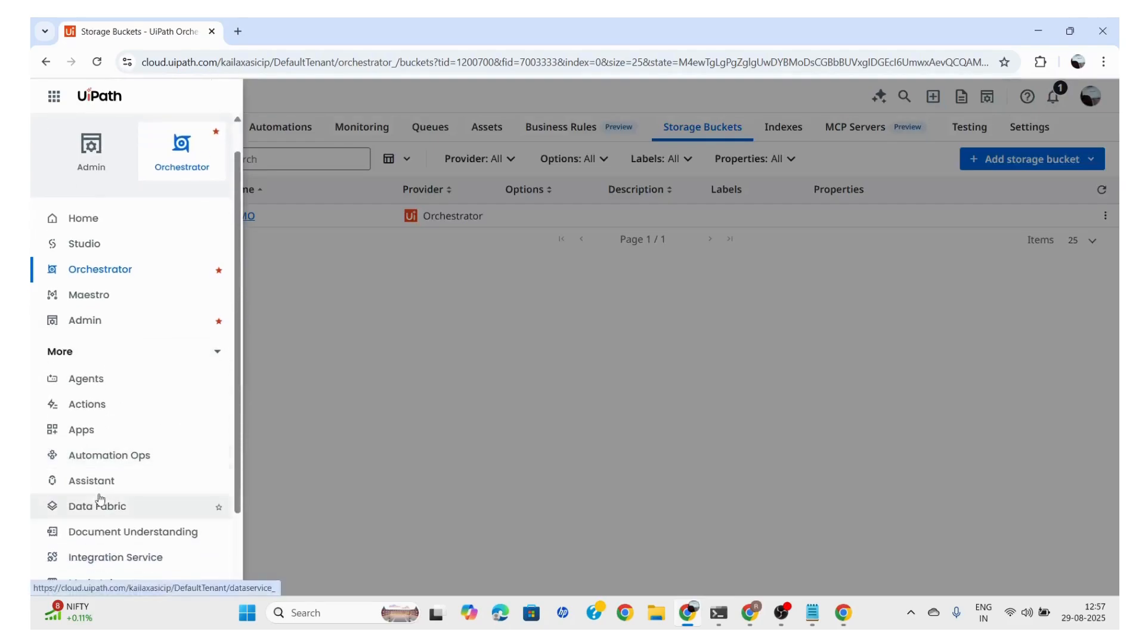
{"action": "left_click", "coordinate": [124, 456]}
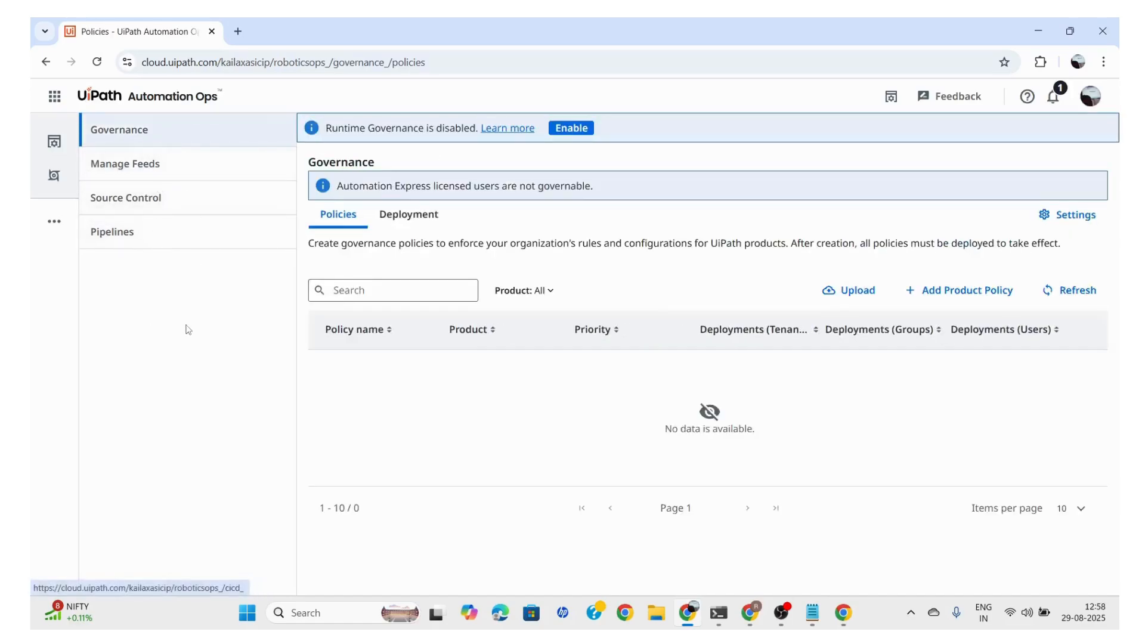
Return to Orchestrator and open the list of solution projects at tenant level
{"action": "left_click", "coordinate": [56, 99]}
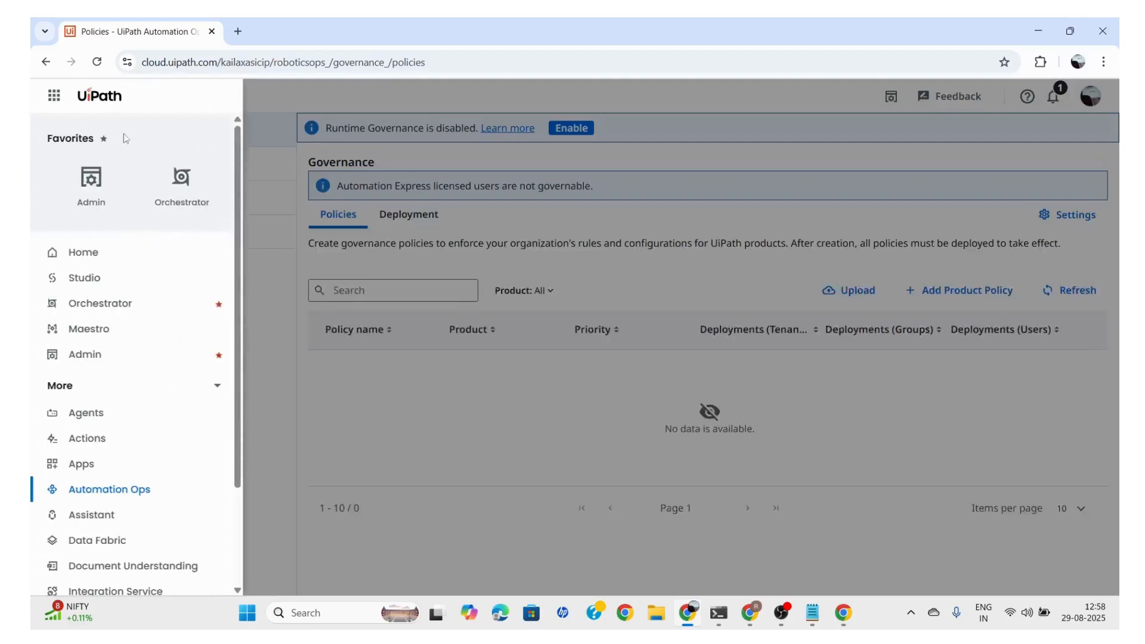
{"action": "left_click", "coordinate": [109, 304]}
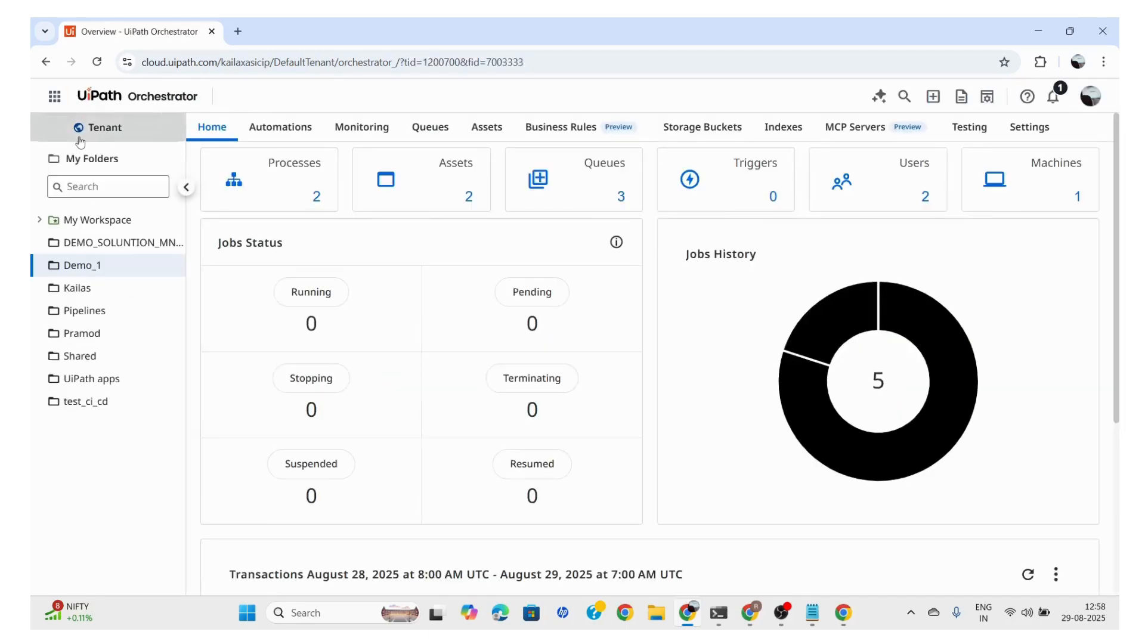
{"action": "left_click", "coordinate": [118, 129]}
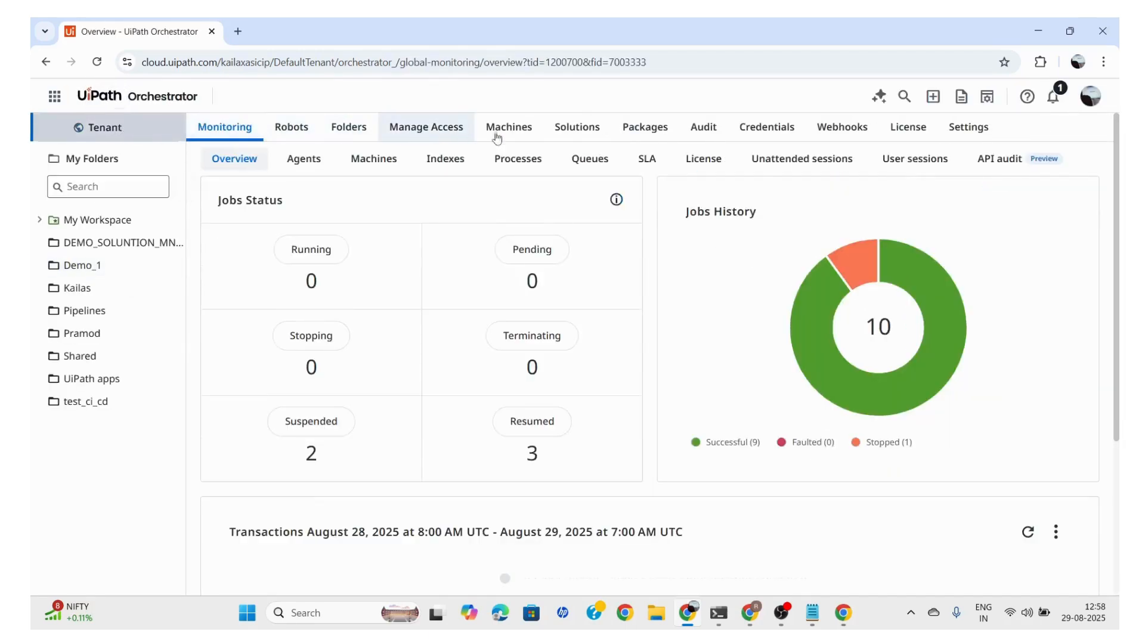
{"action": "left_click", "coordinate": [576, 133]}
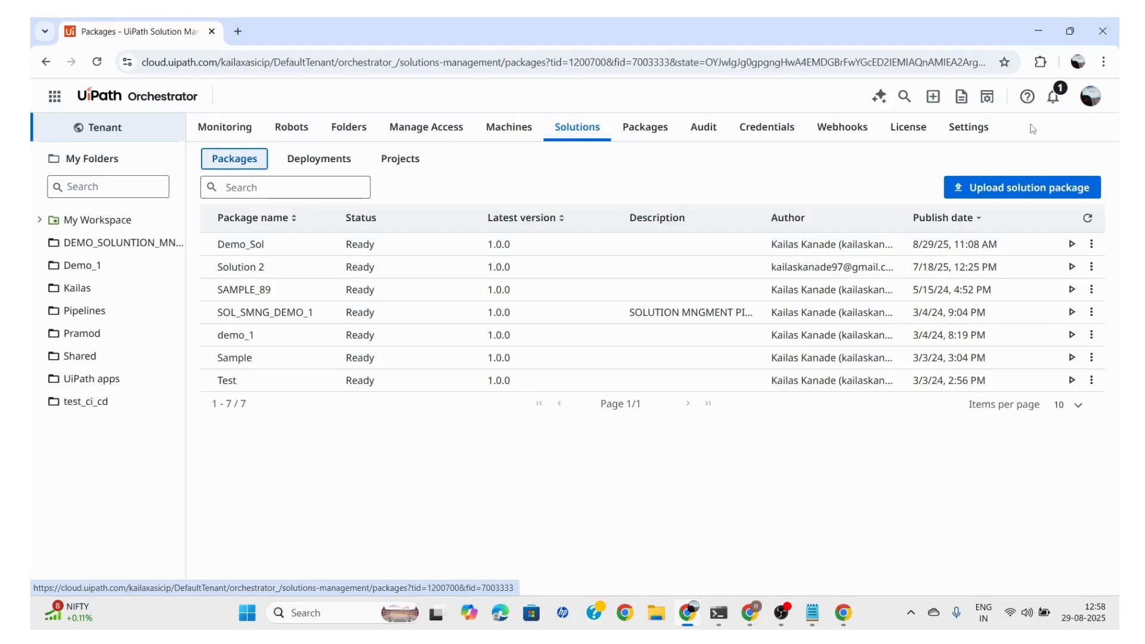
{"action": "left_click", "coordinate": [400, 159]}
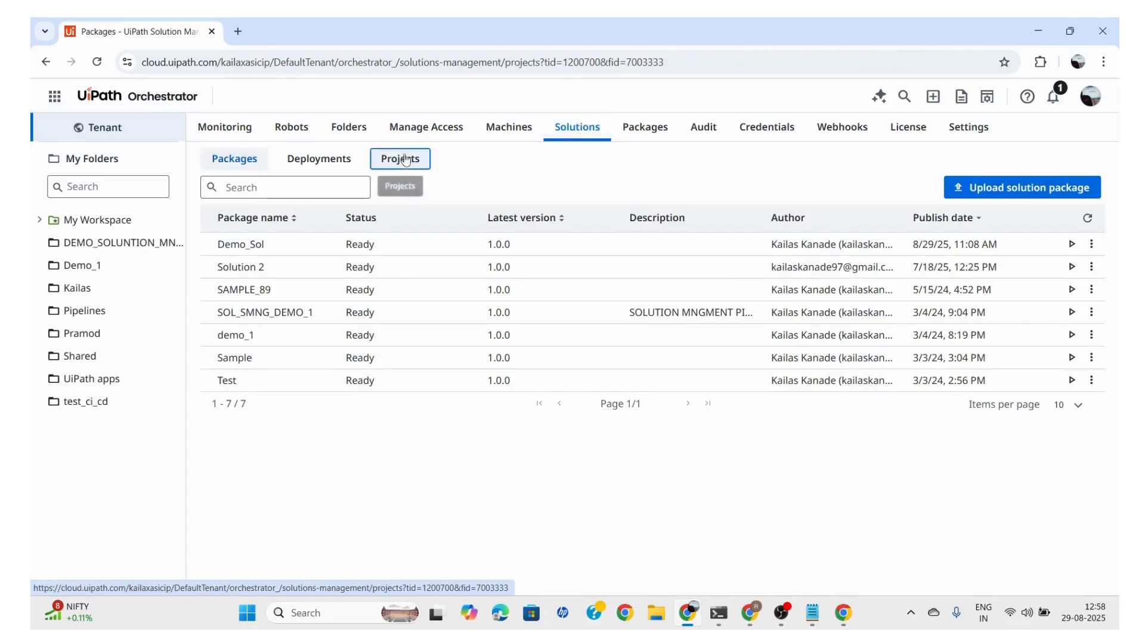
Create a new solution project named DEMO_SOL_MNGMENT_1 and continue to the Solutions builder
{"action": "left_click", "coordinate": [1022, 190]}
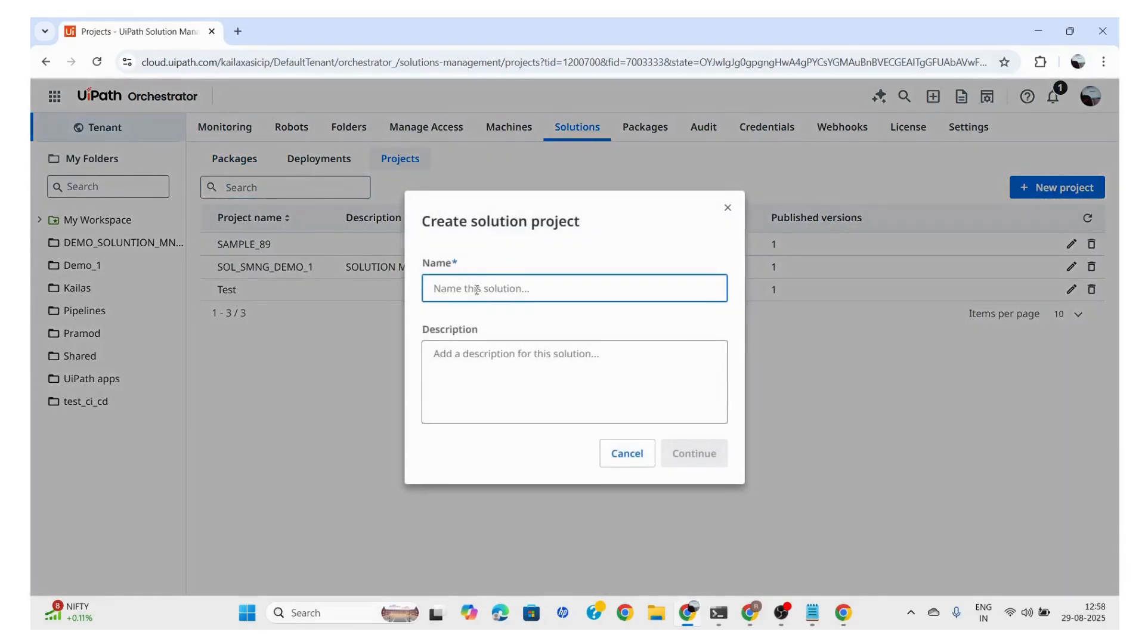
{"action": "type", "text": "S"}
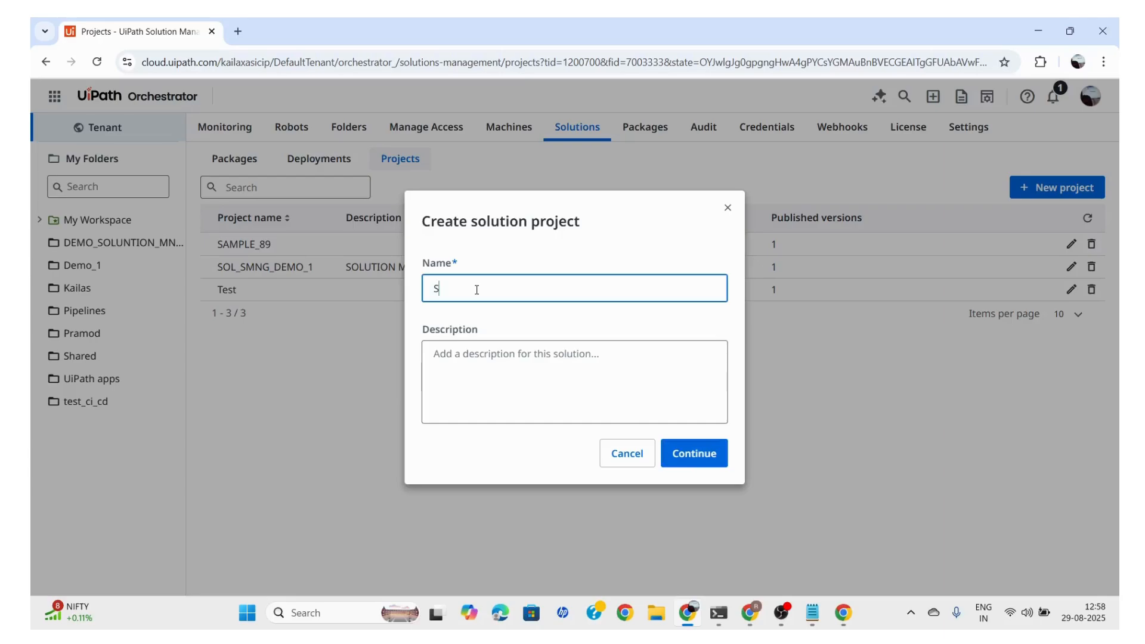
{"action": "key", "text": "BackSpace"}
{"action": "type", "text": "DEMO_SOL_MNGMENT_1"}
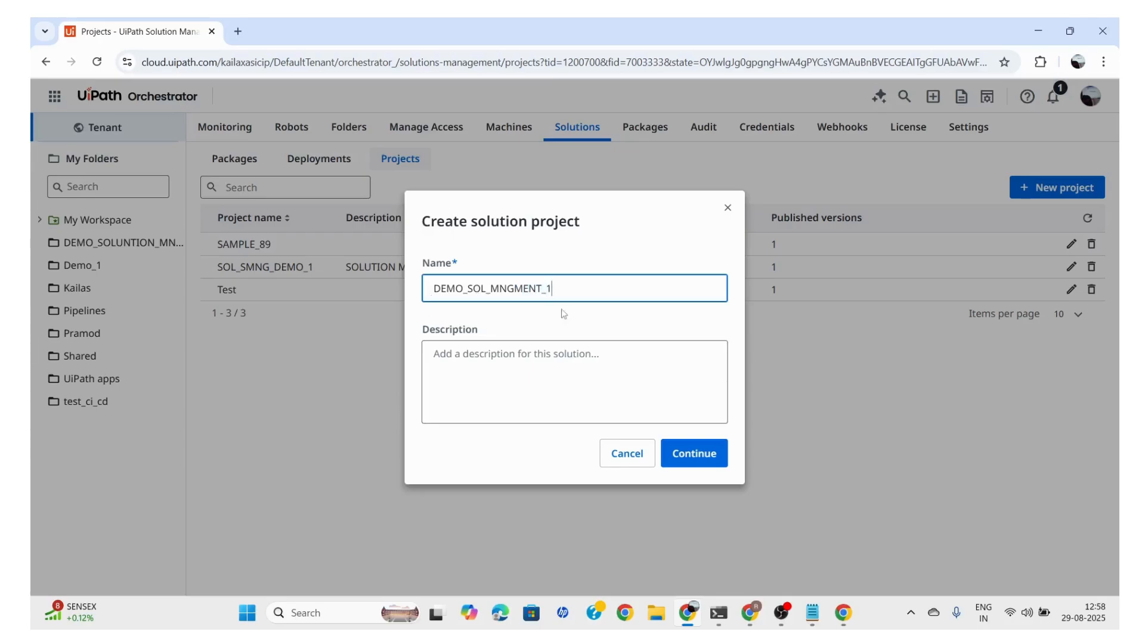
{"action": "left_click", "coordinate": [710, 452]}
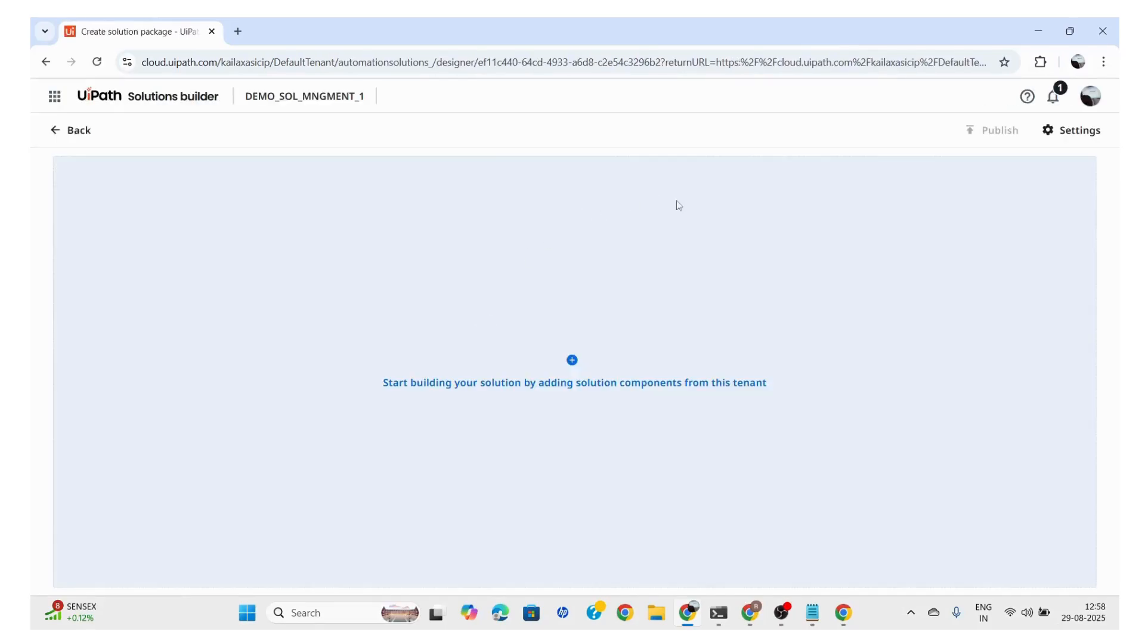
Add the Username_1 asset, DEMO storage bucket, SOL_MNG_1 process and Mic_SAP queue from the Demo_1 folder to the solution project
{"action": "left_click", "coordinate": [678, 204]}
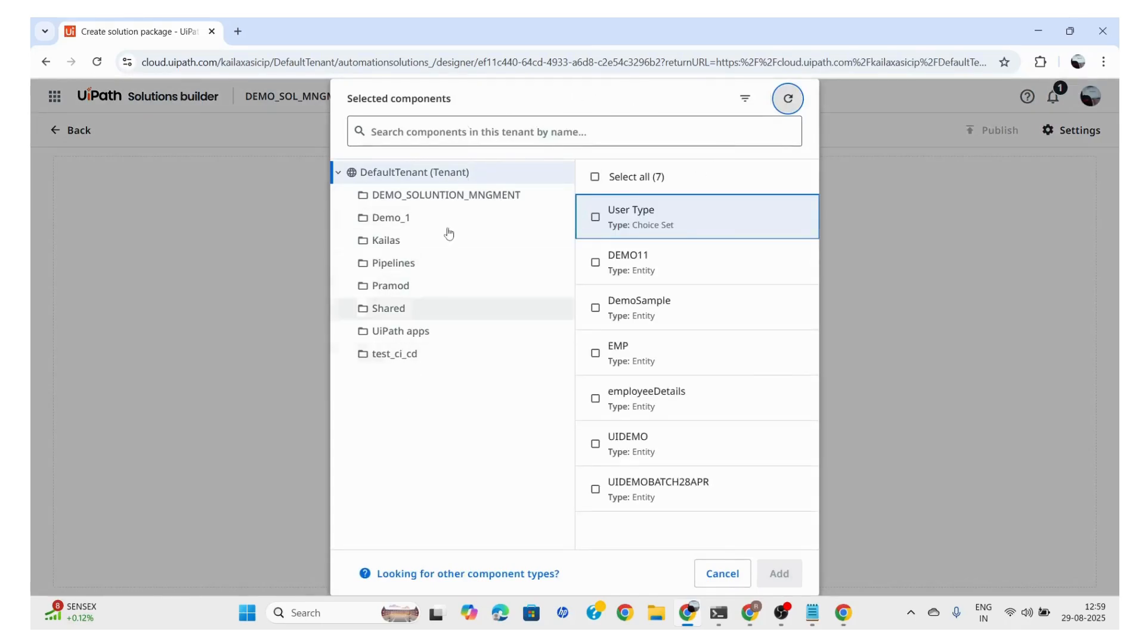
{"action": "left_click", "coordinate": [382, 216]}
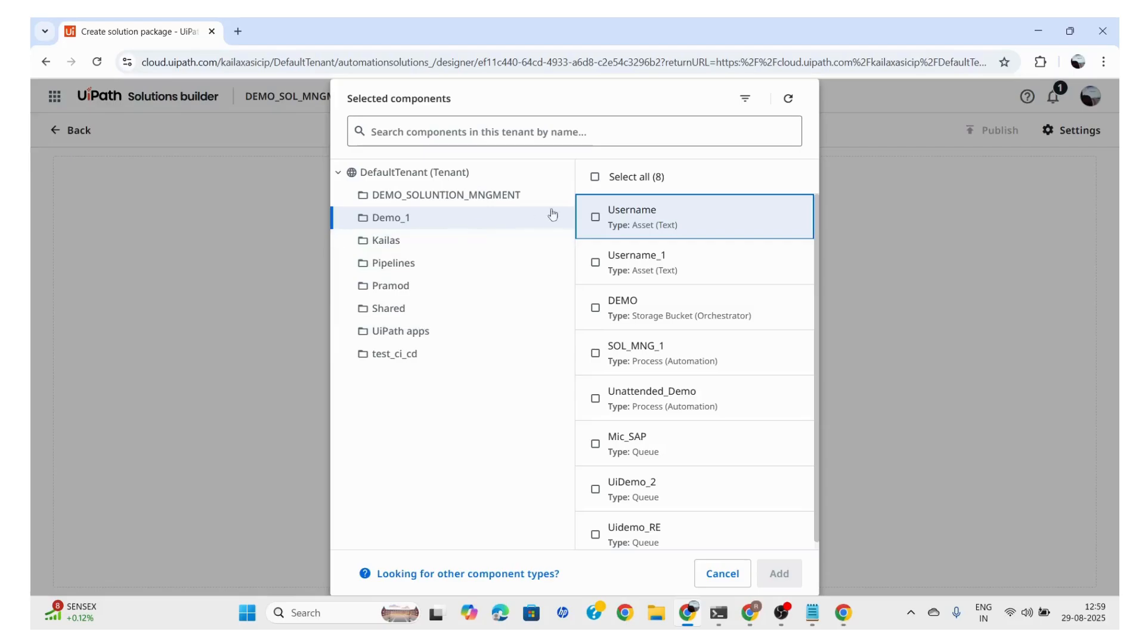
{"action": "left_click", "coordinate": [596, 218]}
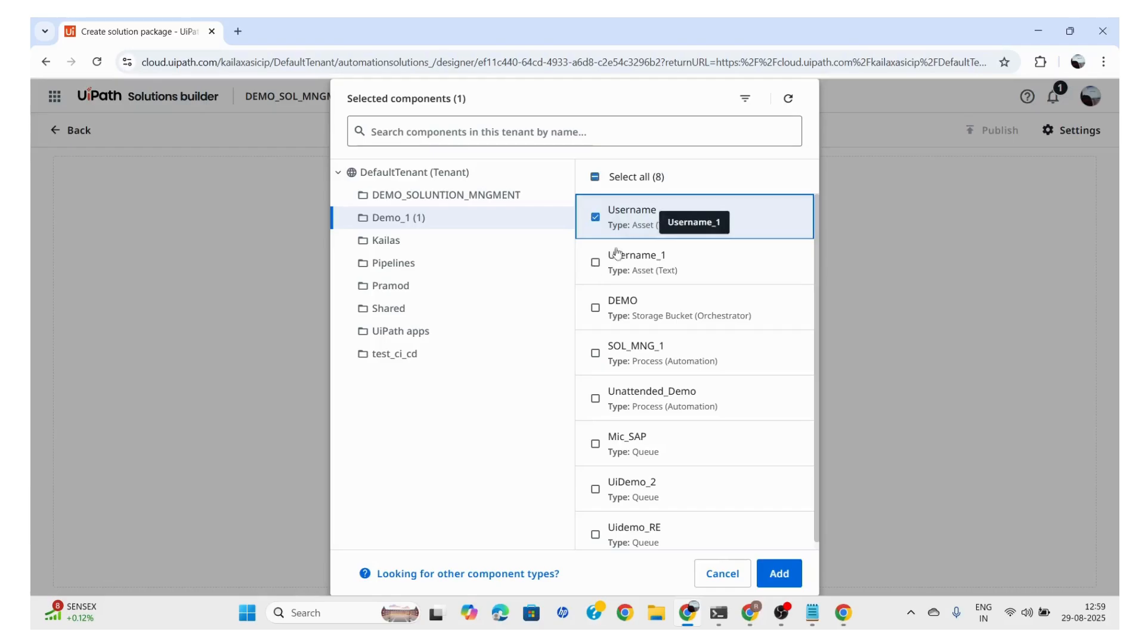
{"action": "left_click", "coordinate": [596, 263]}
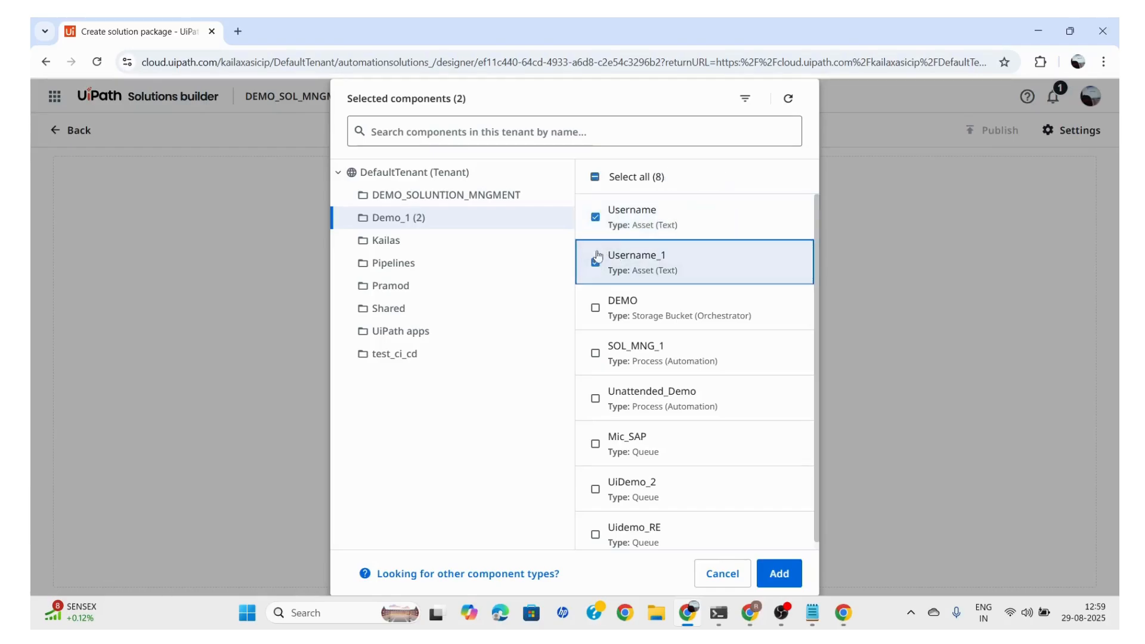
{"action": "left_click", "coordinate": [596, 217]}
{"action": "scroll", "coordinate": [588, 357], "scroll_direction": "down", "scroll_amount": 1}
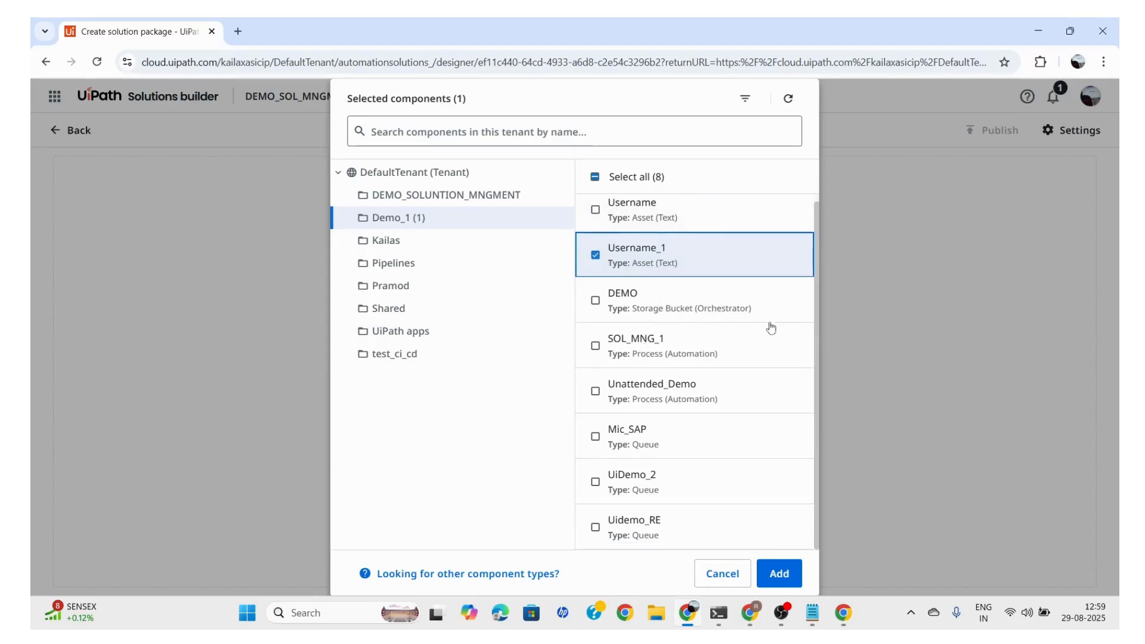
{"action": "left_click", "coordinate": [595, 345]}
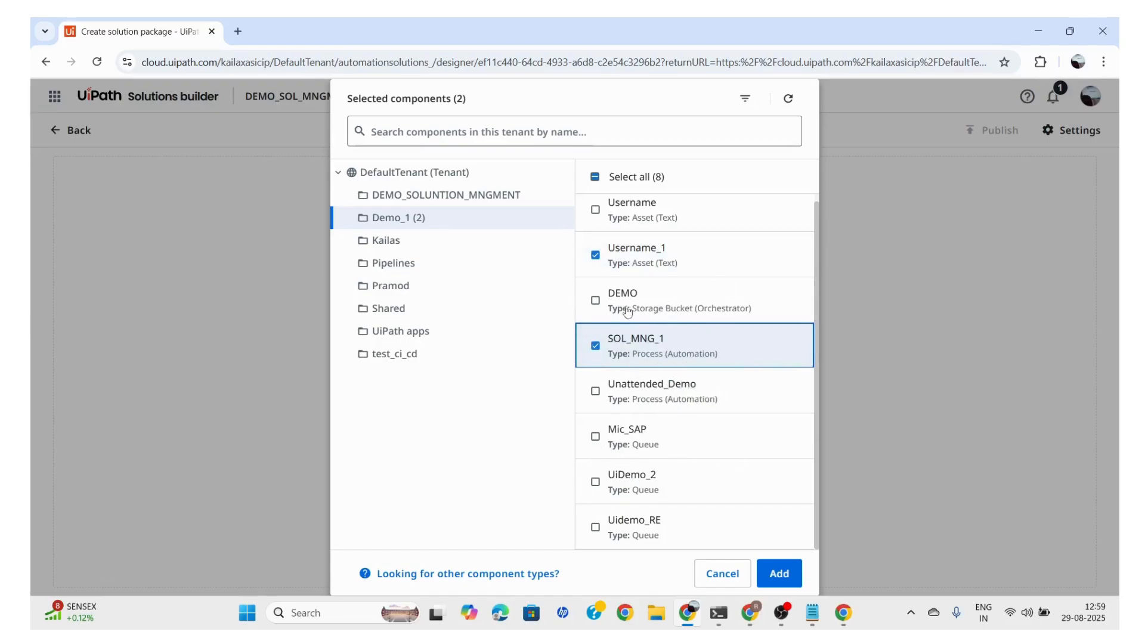
{"action": "left_click", "coordinate": [596, 301]}
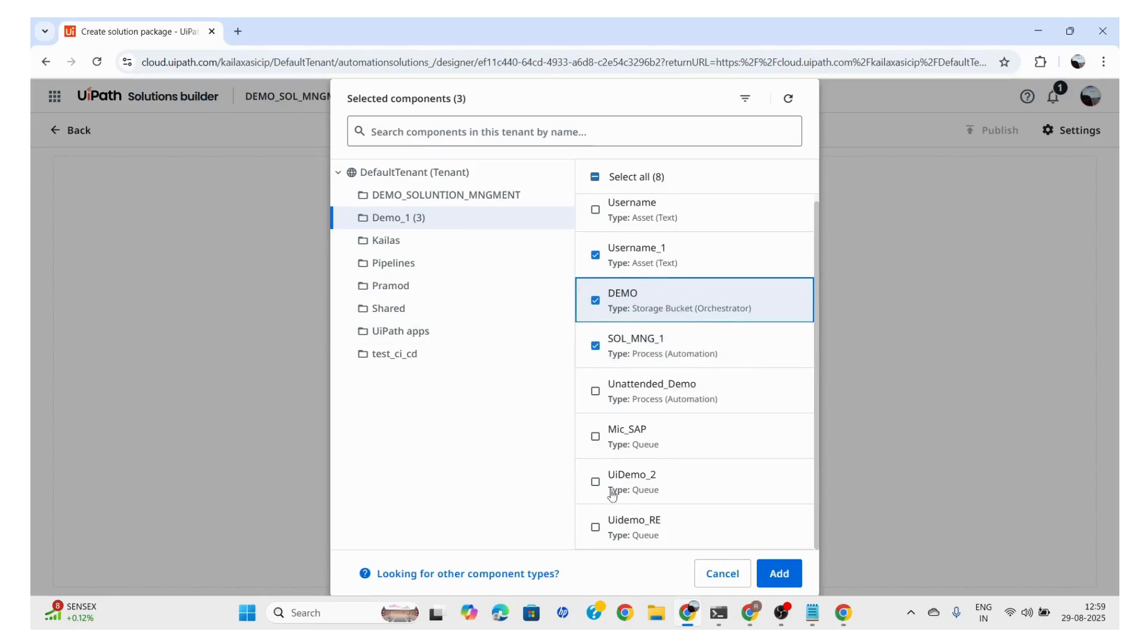
{"action": "left_click", "coordinate": [596, 437]}
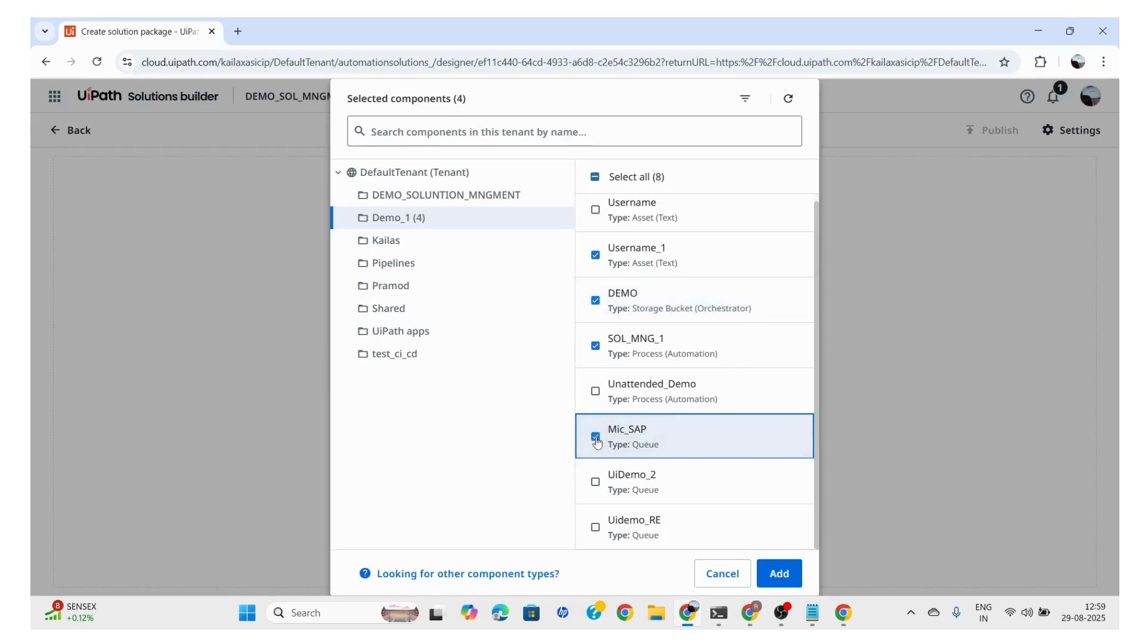
{"action": "left_click", "coordinate": [780, 576]}
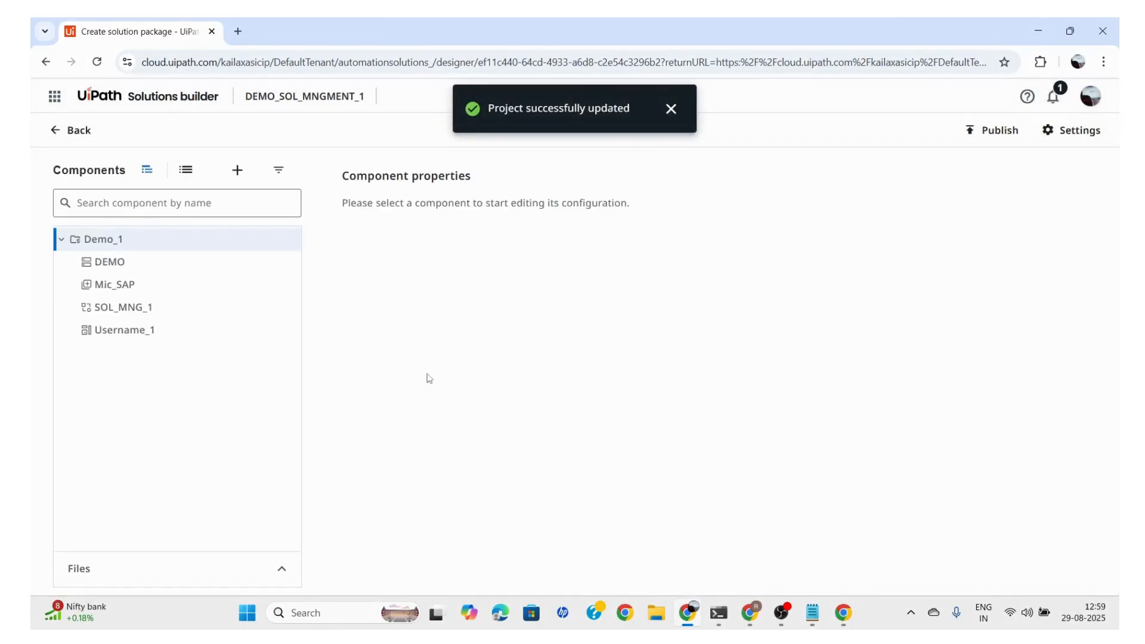
Publish the solution package DEMO_SOL_MNGMENT_1 as version 1.0.0 with root folder Demo_1 and go to the packages list
{"action": "left_click", "coordinate": [985, 132]}
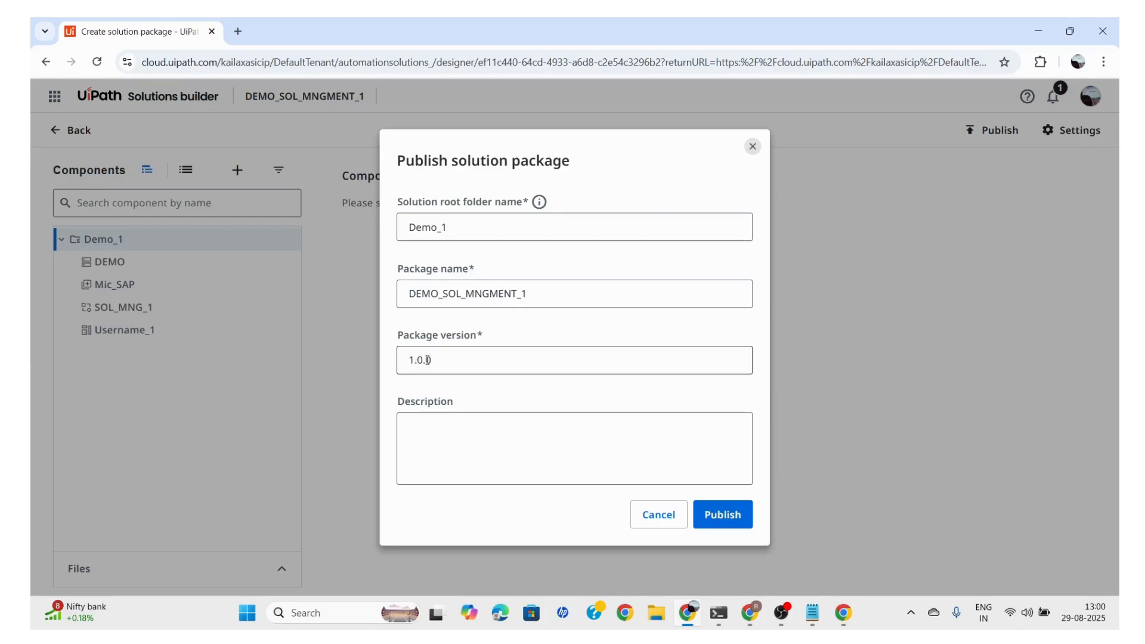
{"action": "left_click", "coordinate": [439, 359]}
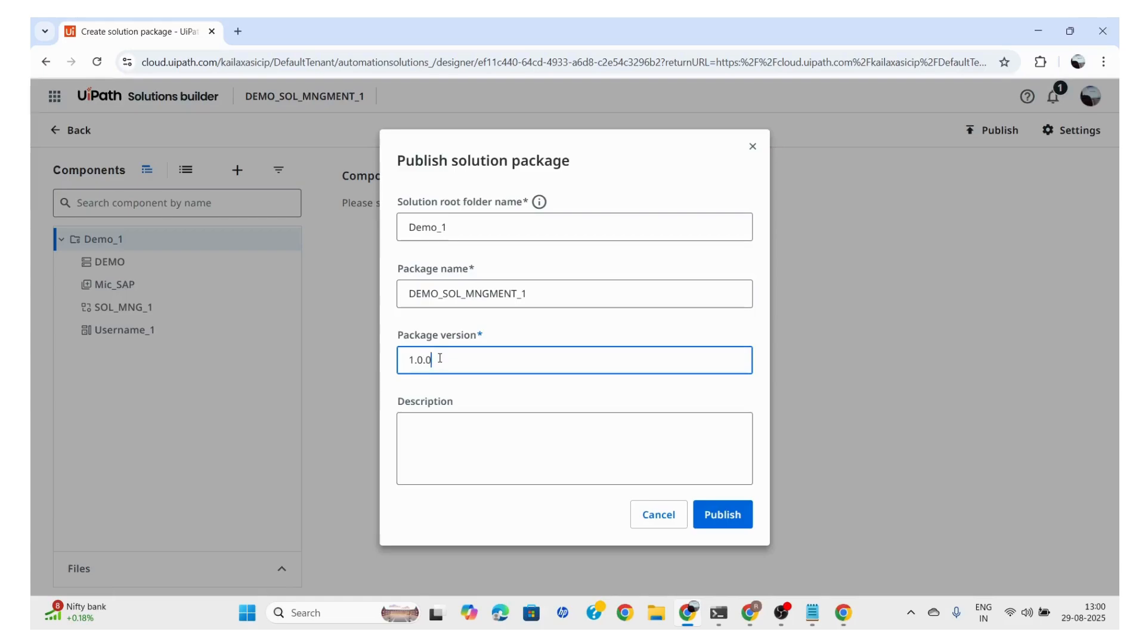
{"action": "left_click", "coordinate": [711, 512]}
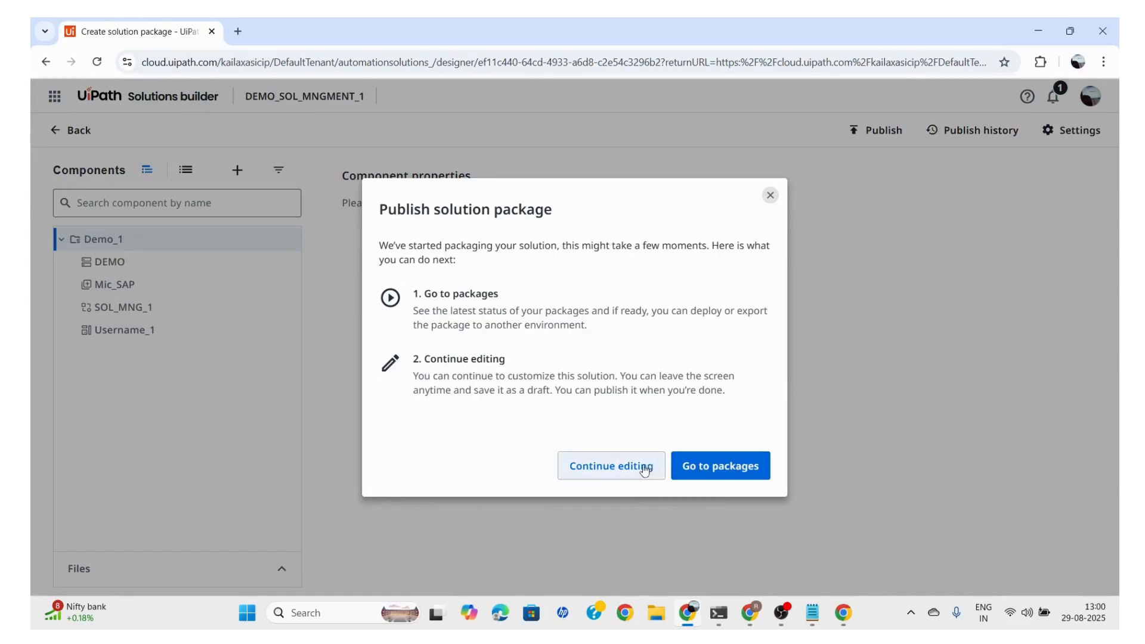
{"action": "left_click", "coordinate": [706, 467]}
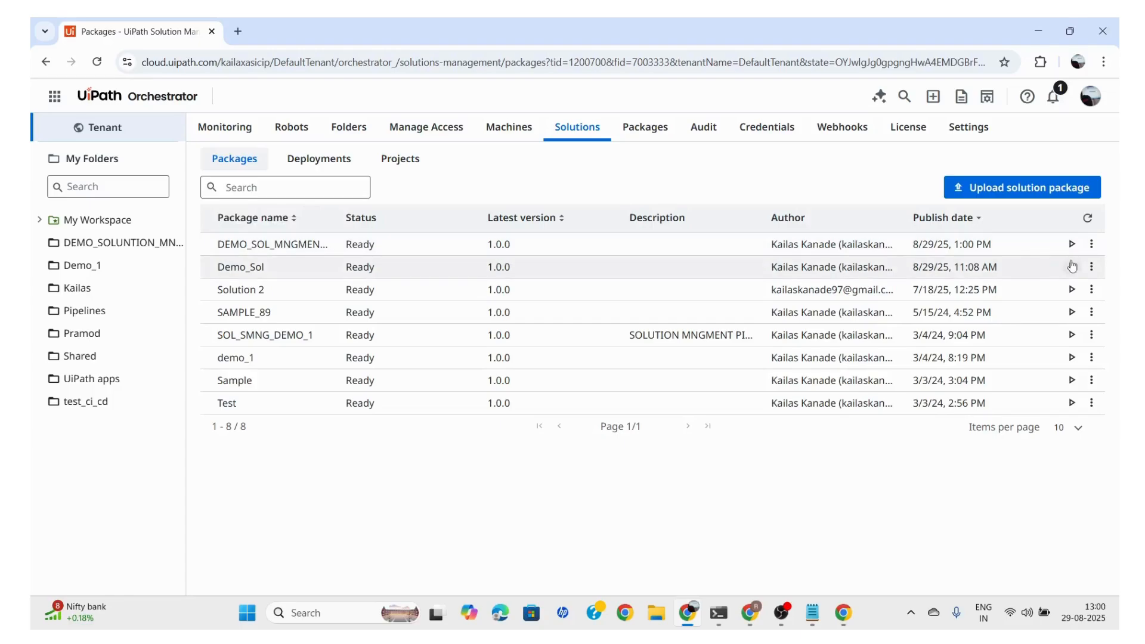
Download the latest version of the DEMO_SOL_MNGMENT_1 package as a zip file to the Downloads folder
{"action": "left_click", "coordinate": [1092, 245]}
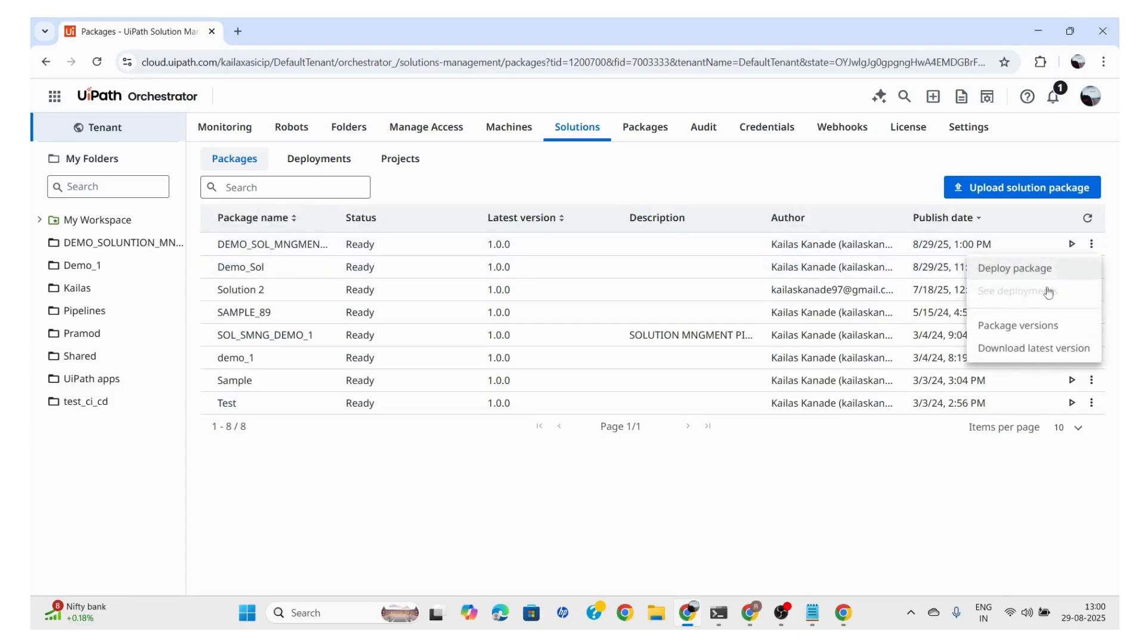
{"action": "left_click", "coordinate": [989, 350]}
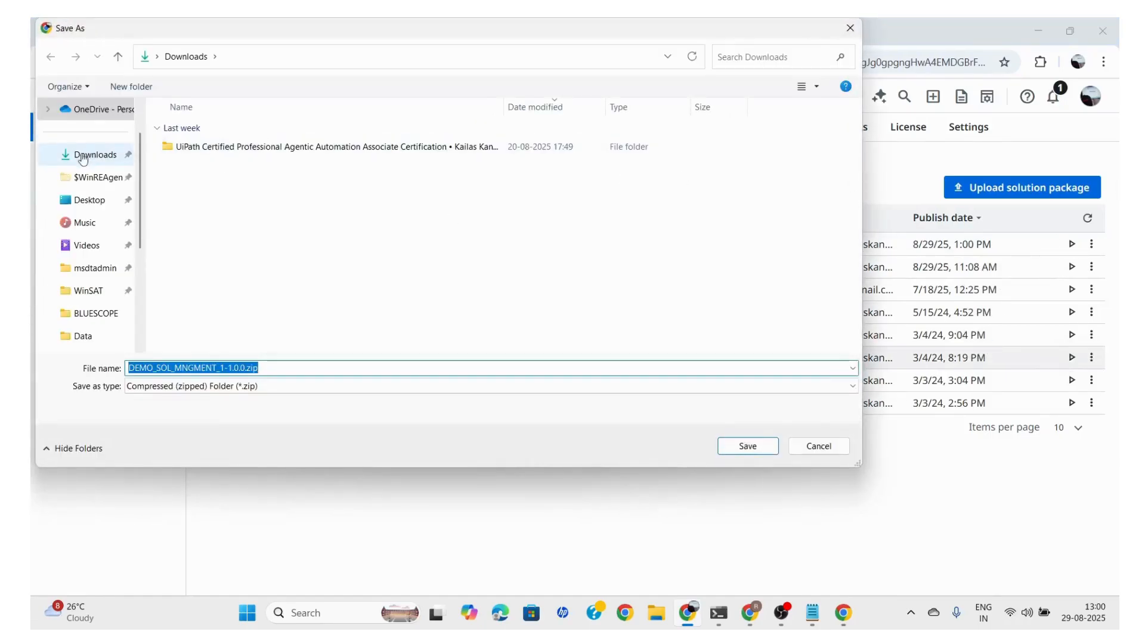
{"action": "left_click", "coordinate": [83, 157]}
{"action": "left_click", "coordinate": [739, 446]}
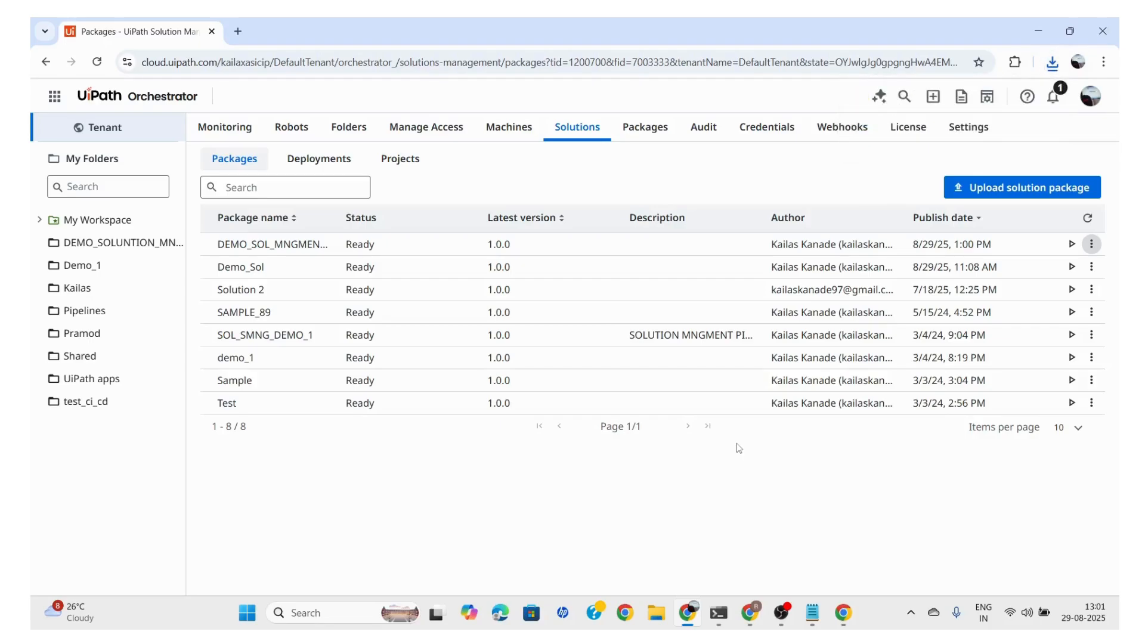
Switch to File Explorer and inspect the contents of DEMO_SOL_MNGMENT_1-1.0.0.zip in Downloads, returning to the folder
{"action": "key", "text": "super+d"}
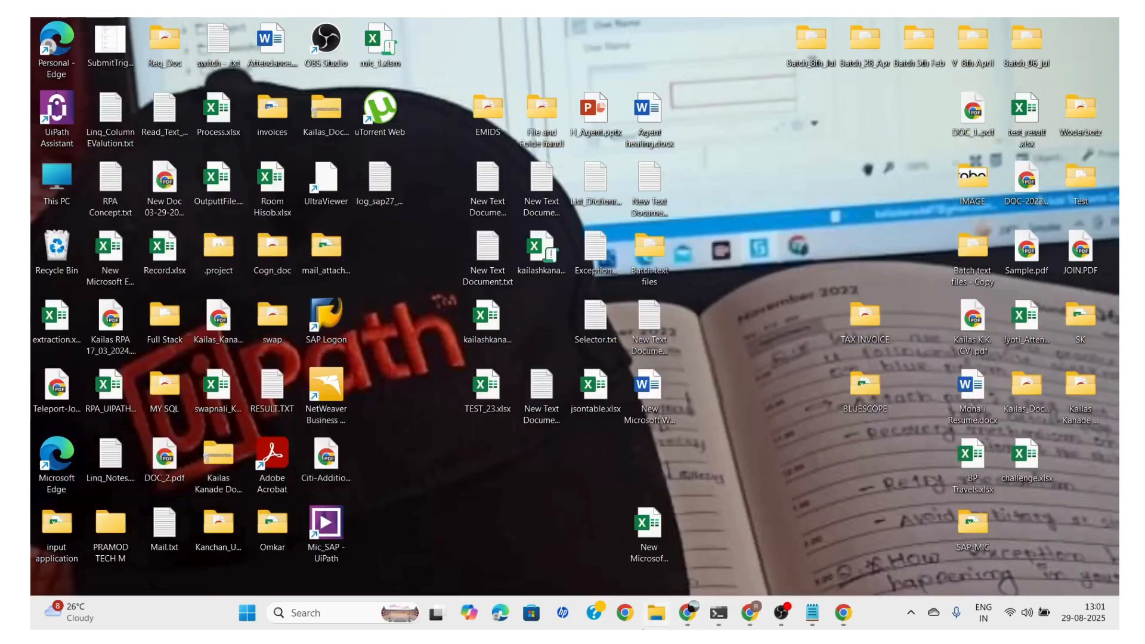
{"action": "left_click", "coordinate": [656, 614]}
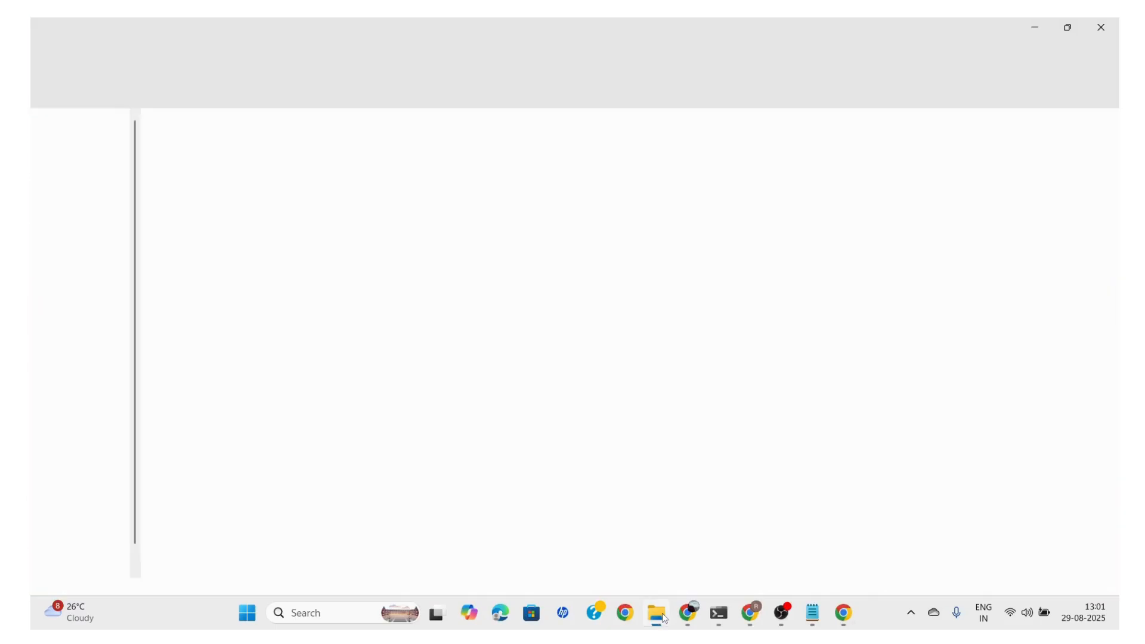
{"action": "left_click", "coordinate": [77, 213]}
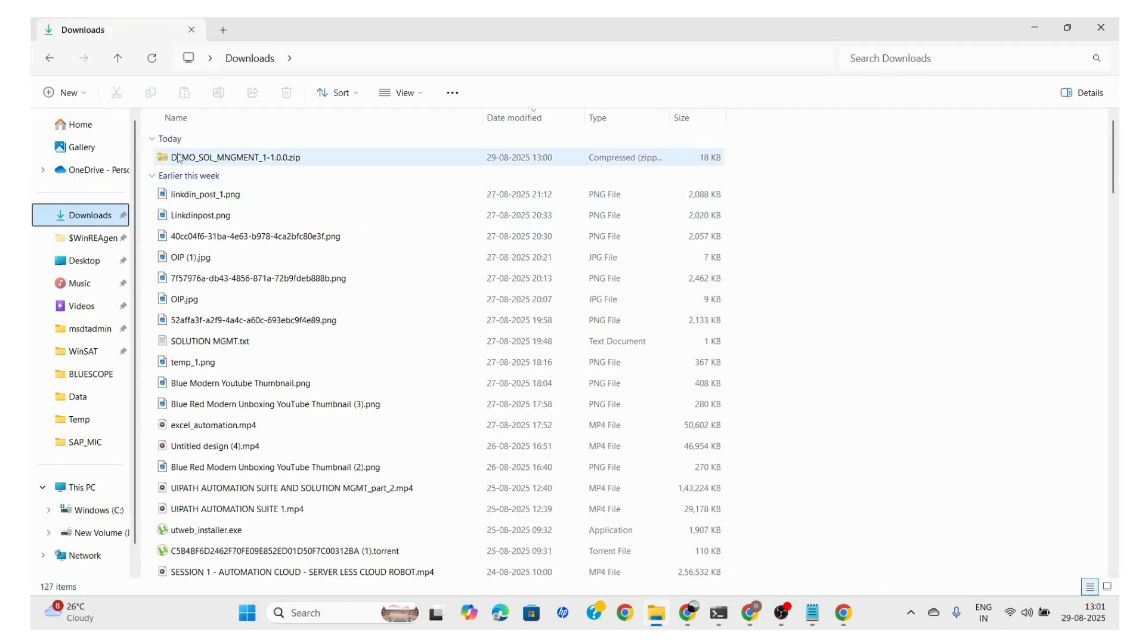
{"action": "double_click", "coordinate": [245, 159]}
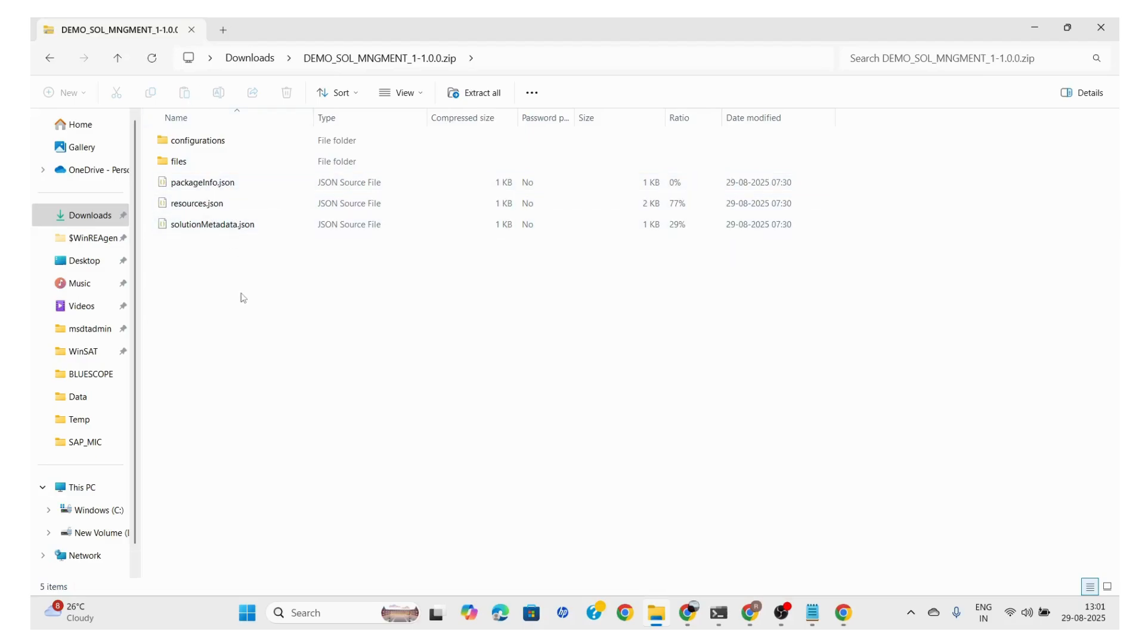
{"action": "left_click", "coordinate": [261, 60]}
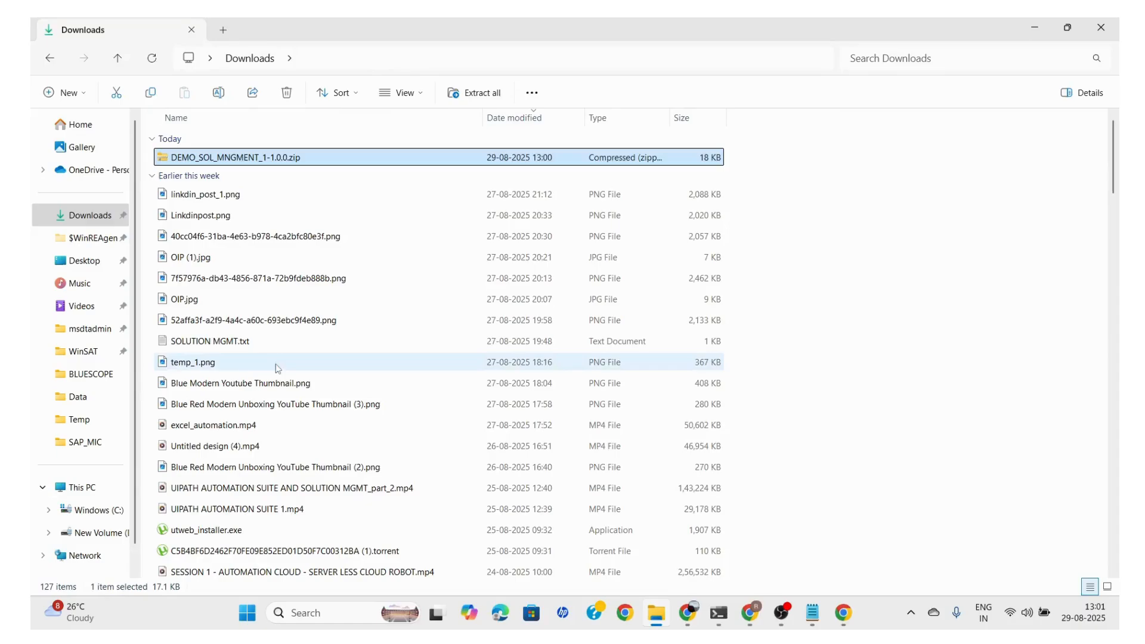
Switch to the target organization's Orchestrator in the other Chrome window and open its tenant-level solution packages
{"action": "left_click", "coordinate": [753, 616]}
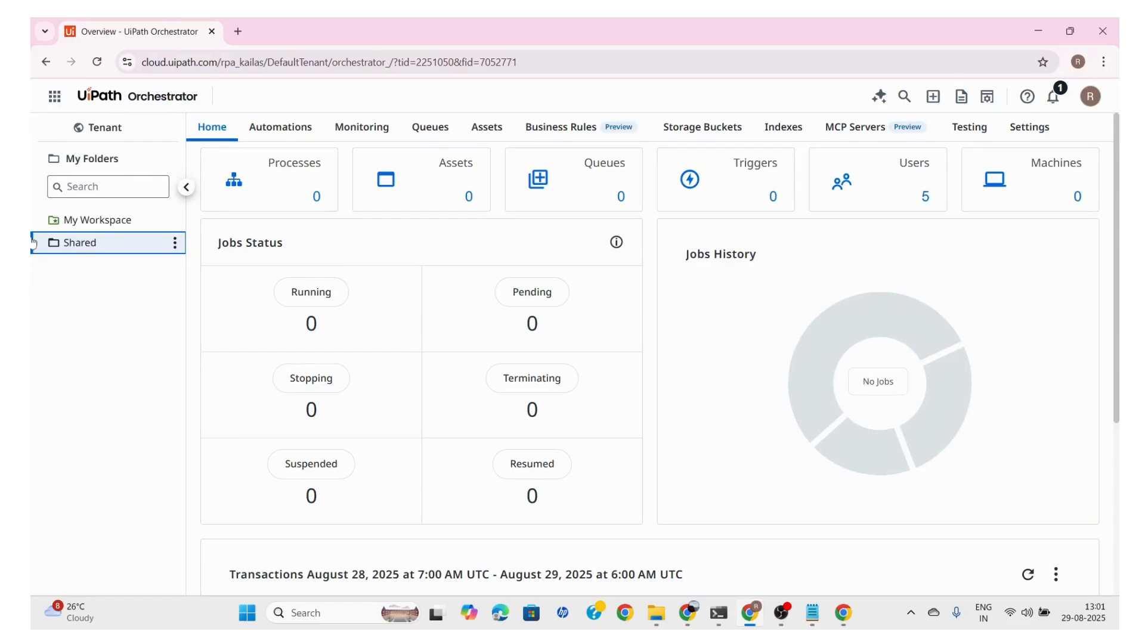
{"action": "left_click", "coordinate": [112, 137]}
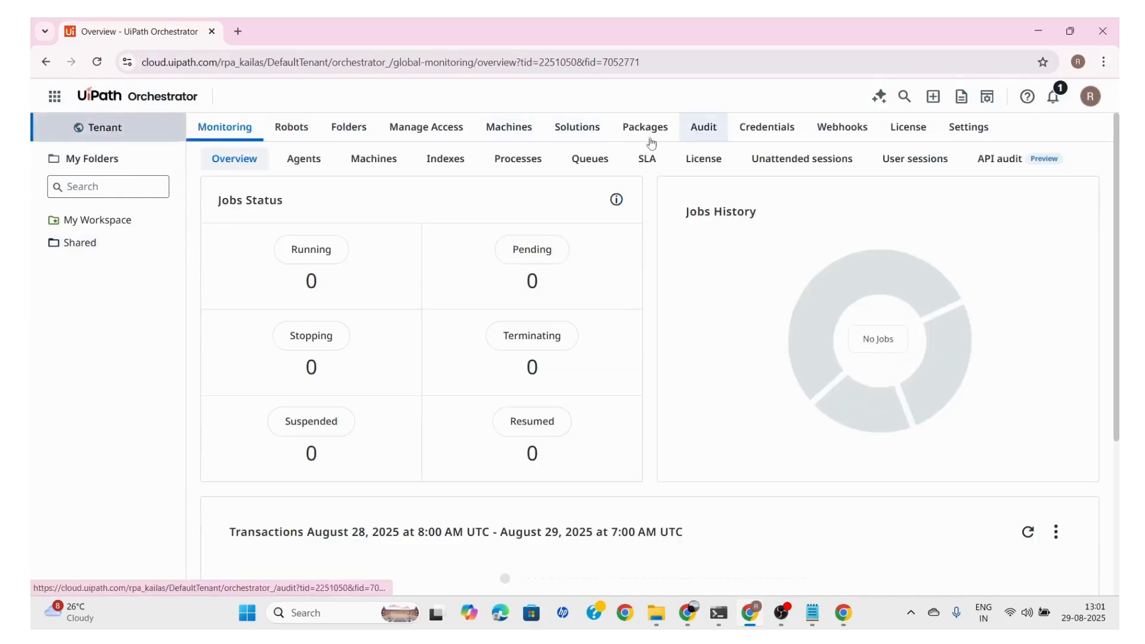
{"action": "left_click", "coordinate": [580, 127]}
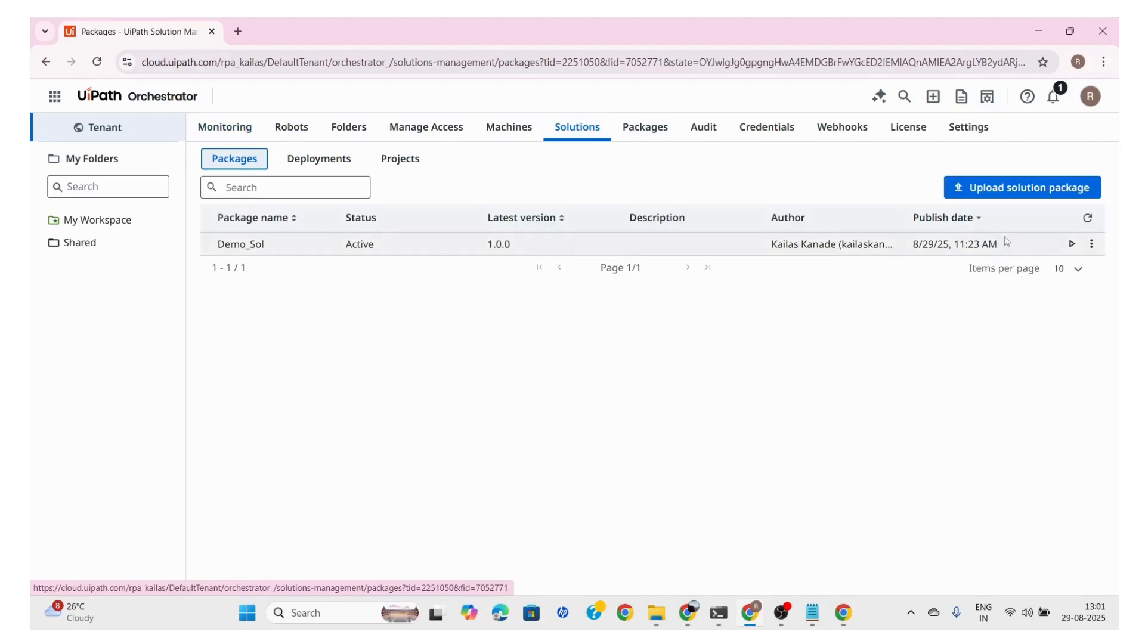
Upload DEMO_SOL_MNGMENT_1-1.0.0.zip from Downloads as a solution package
{"action": "left_click", "coordinate": [985, 190]}
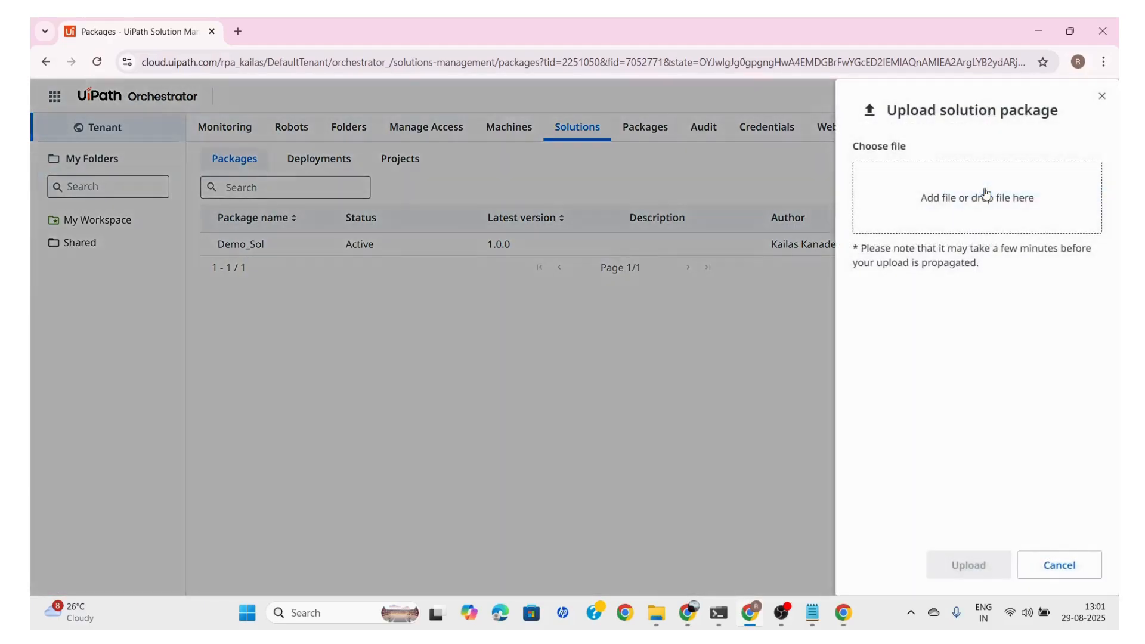
{"action": "left_click", "coordinate": [957, 206]}
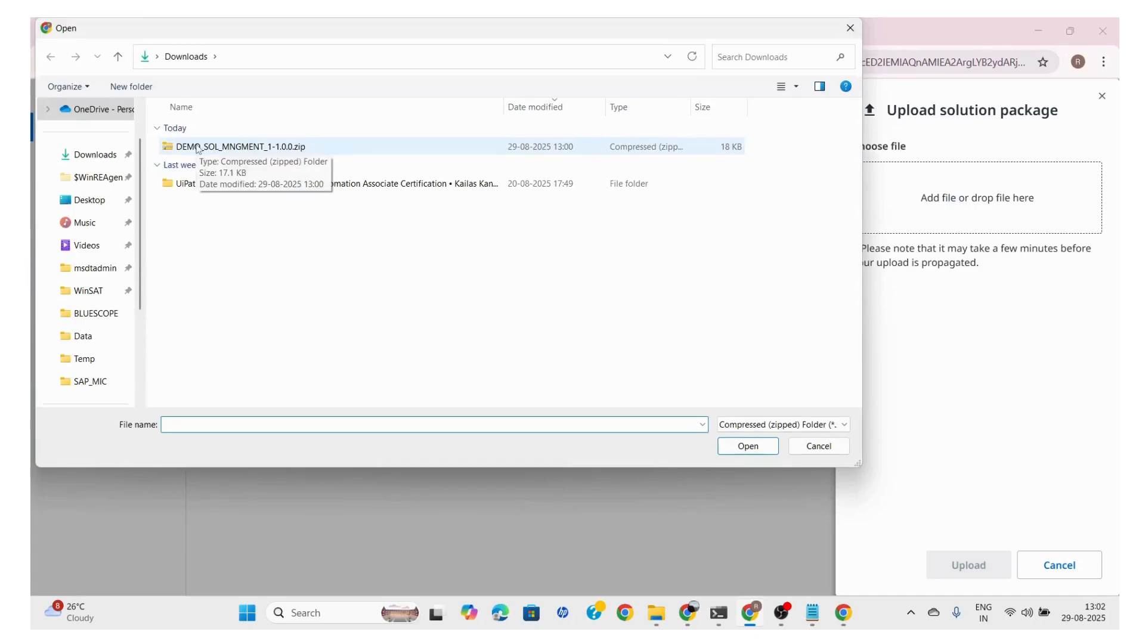
{"action": "left_click", "coordinate": [199, 148]}
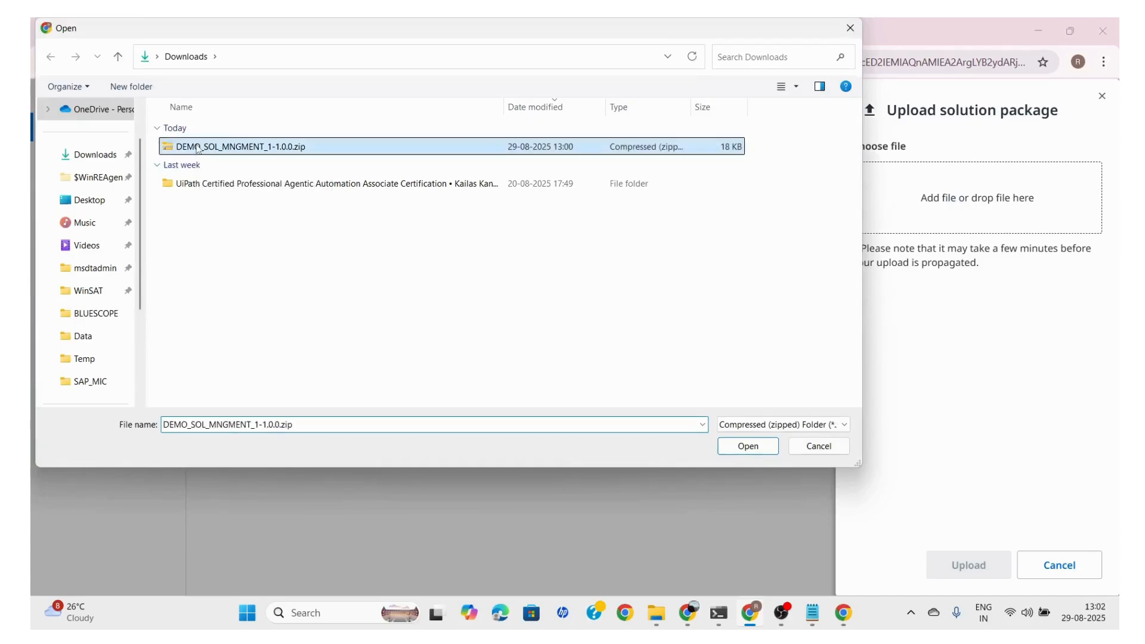
{"action": "left_click", "coordinate": [739, 454]}
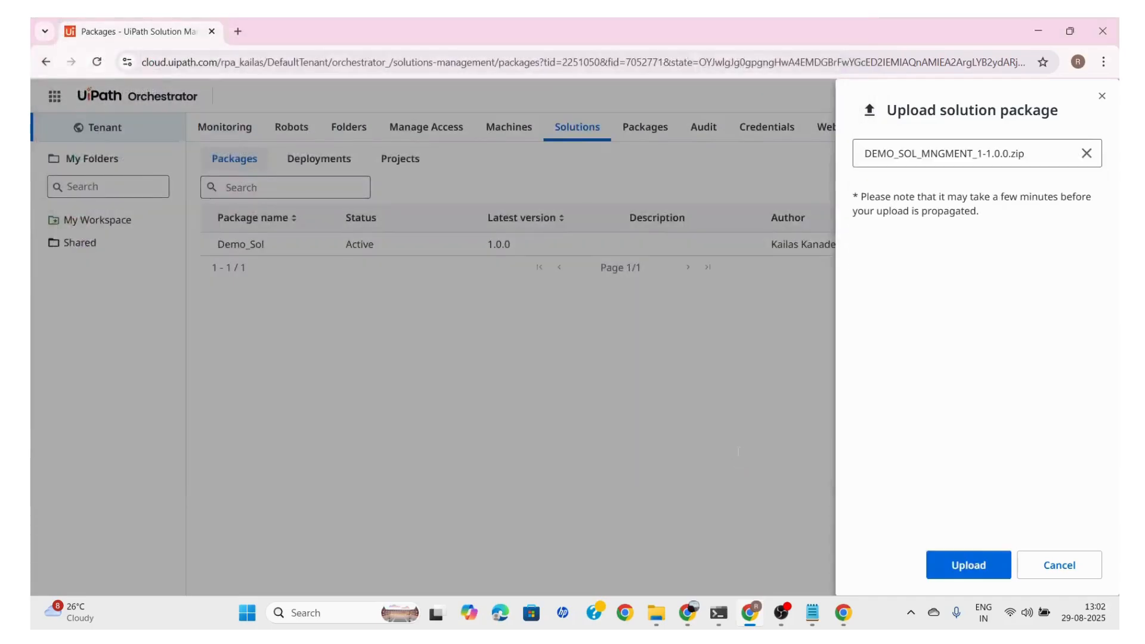
{"action": "left_click", "coordinate": [967, 571]}
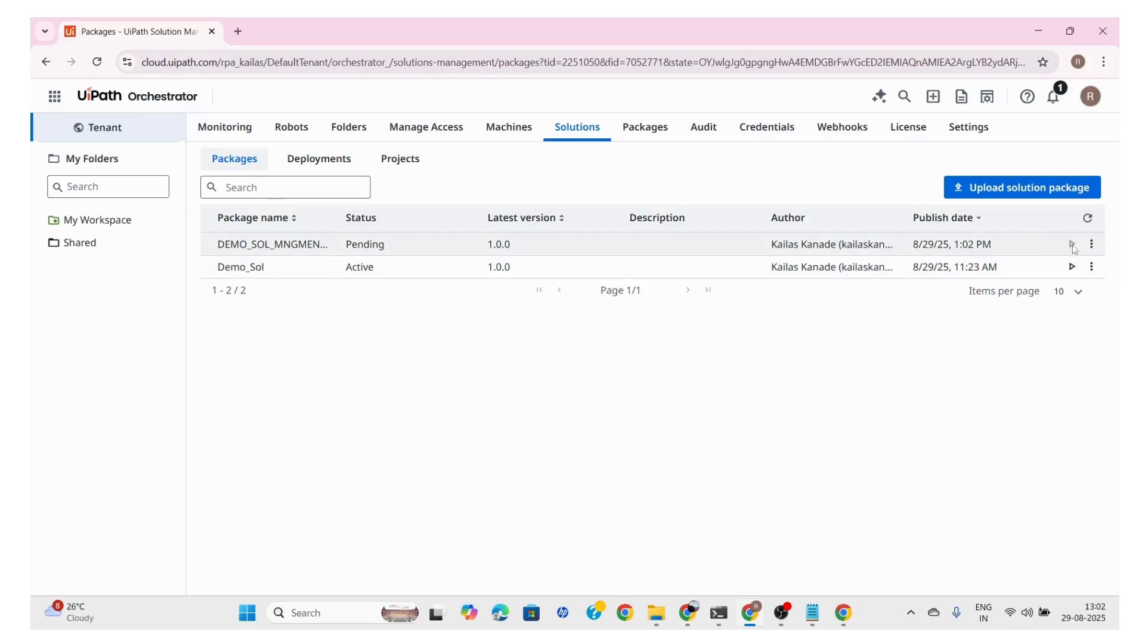
Check the uploaded package's available actions and view the solution deployments and projects, returning to the packages list
{"action": "left_click", "coordinate": [1092, 244]}
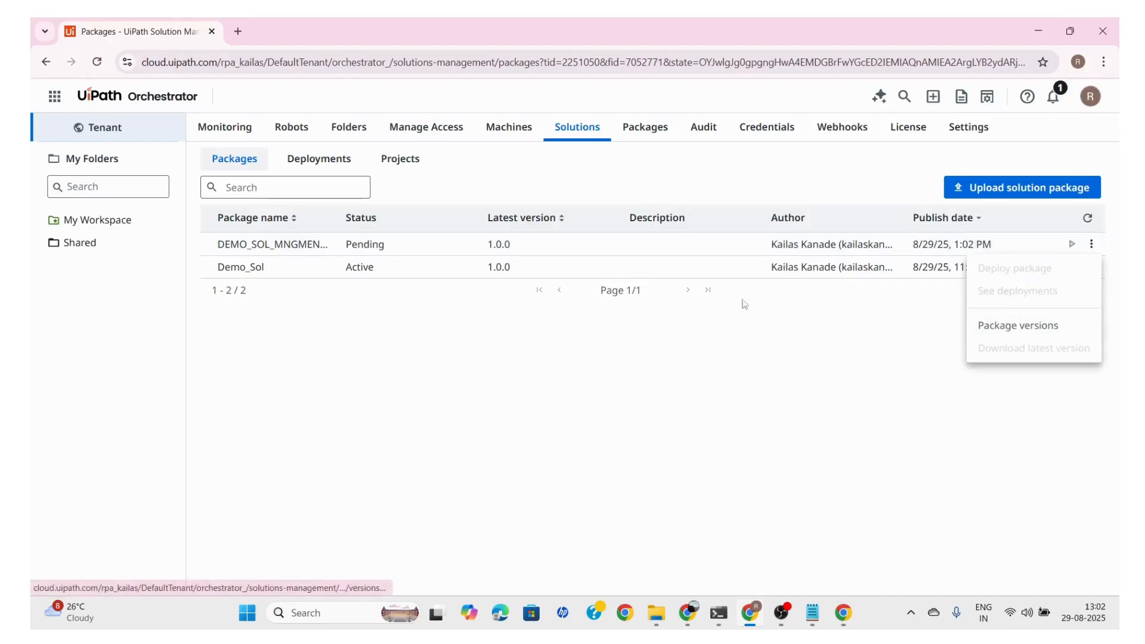
{"action": "left_click", "coordinate": [580, 335]}
{"action": "left_click", "coordinate": [322, 159]}
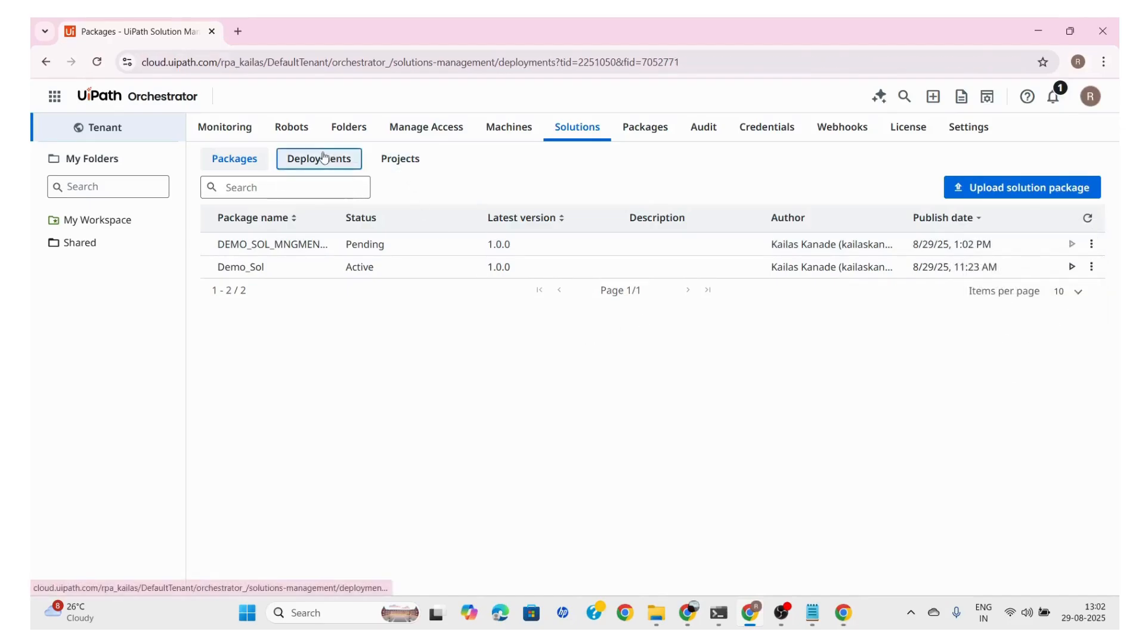
{"action": "left_click", "coordinate": [389, 159]}
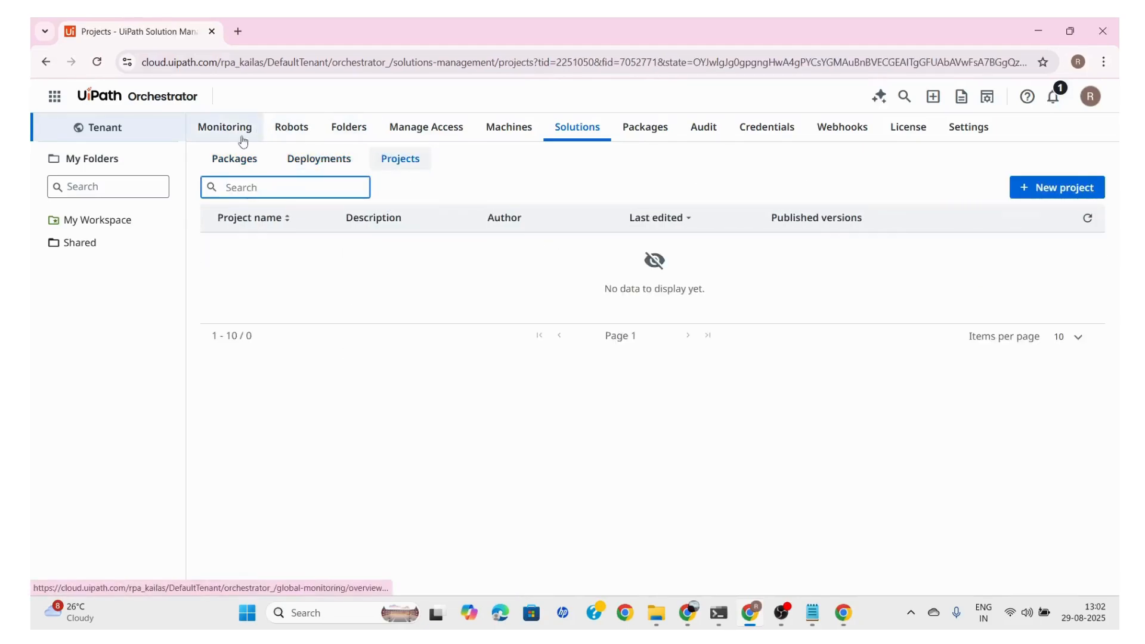
{"action": "left_click", "coordinate": [224, 172]}
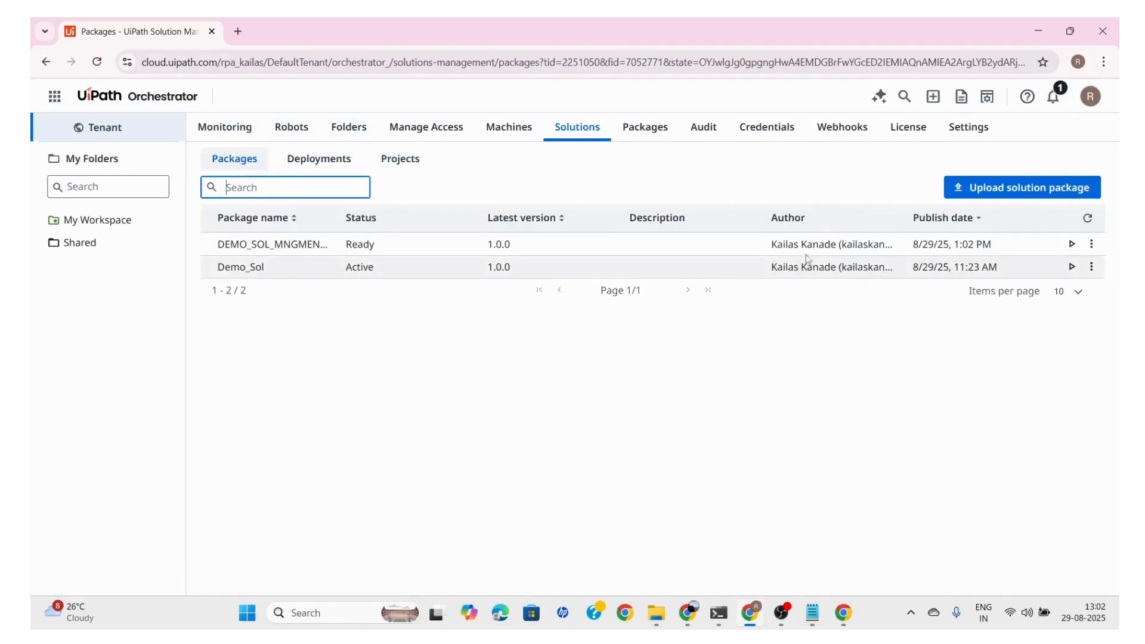
Refresh the solution packages list and check the status of the DEMO_SOL_MNGMENT_1 package
{"action": "left_click", "coordinate": [97, 62]}
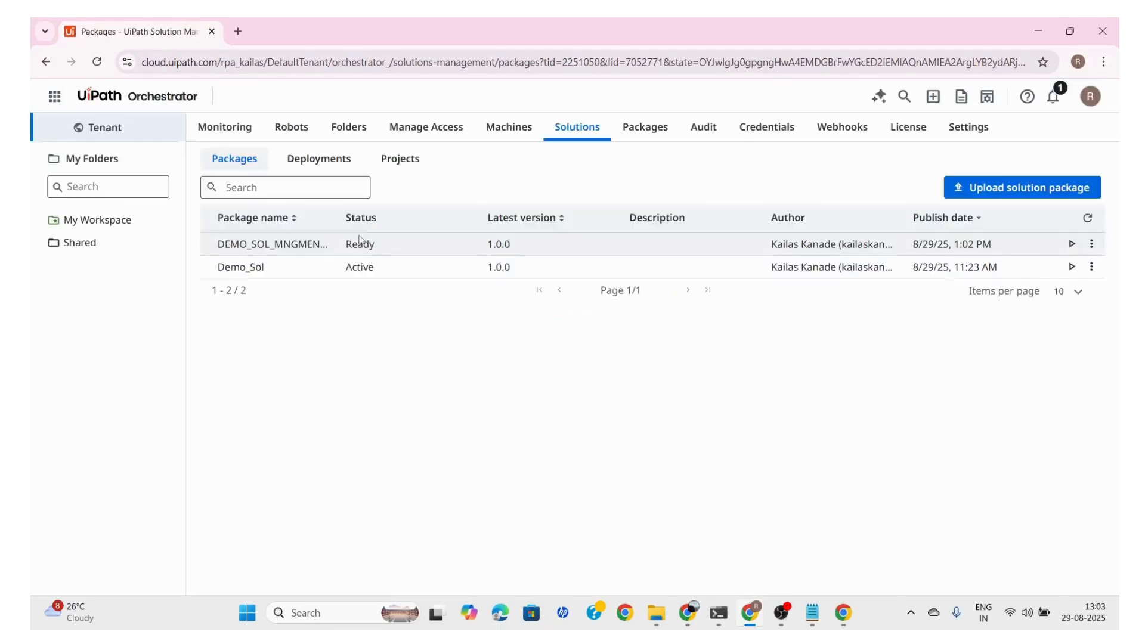
{"action": "left_click_drag", "start_coordinate": [345, 245], "coordinate": [381, 245]}
{"action": "left_click", "coordinate": [413, 343]}
Deploy DEMO_SOL_MNGMENT_1 into the Shared folder, keeping Demo_1 as the solution root folder name, and refresh the deployment status
{"action": "left_click", "coordinate": [1071, 245]}
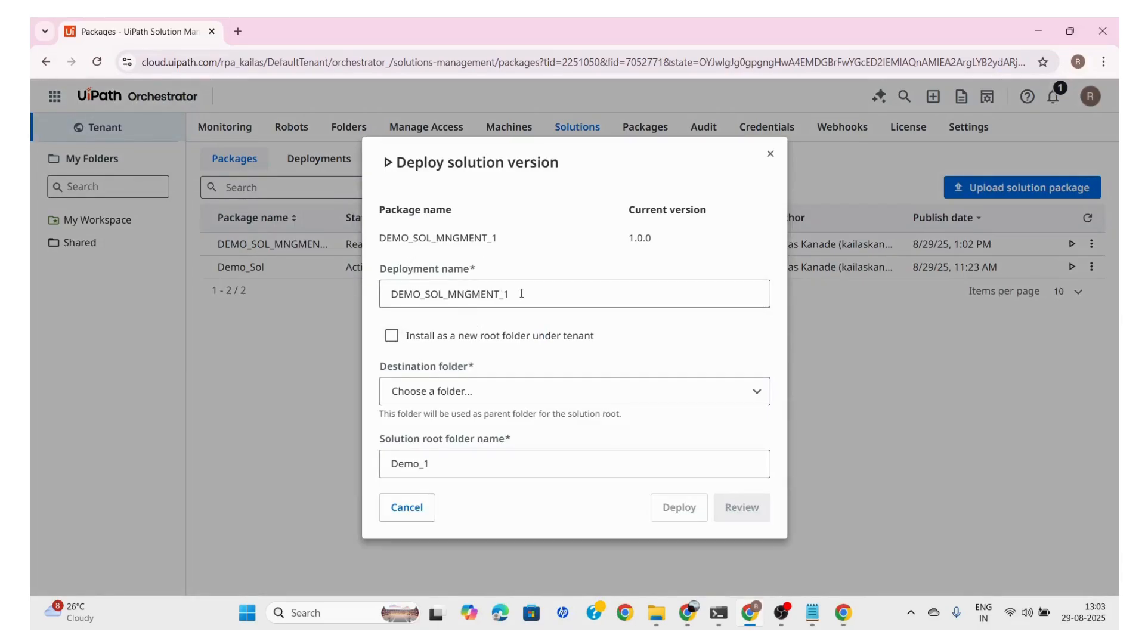
{"action": "left_click_drag", "start_coordinate": [520, 294], "coordinate": [393, 301]}
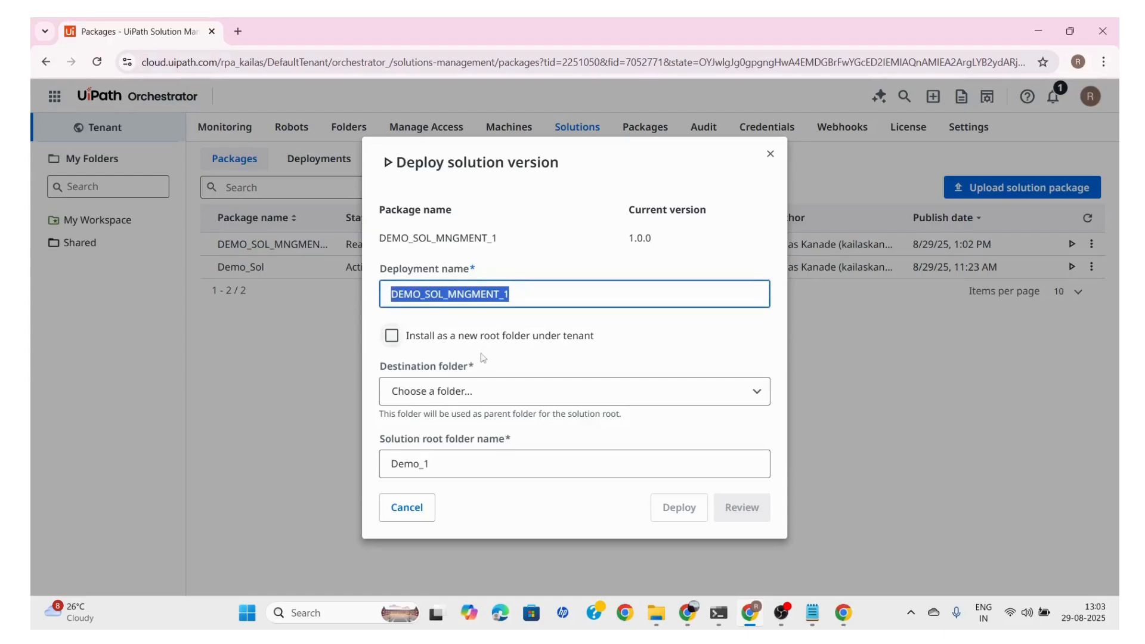
{"action": "left_click", "coordinate": [436, 391]}
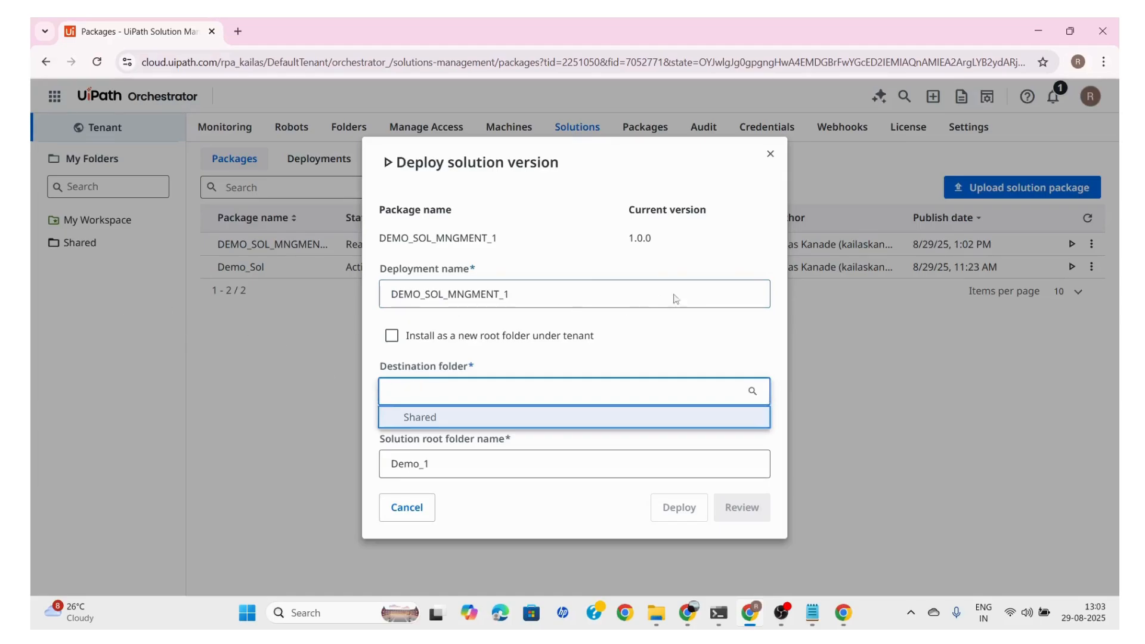
{"action": "left_click", "coordinate": [414, 417]}
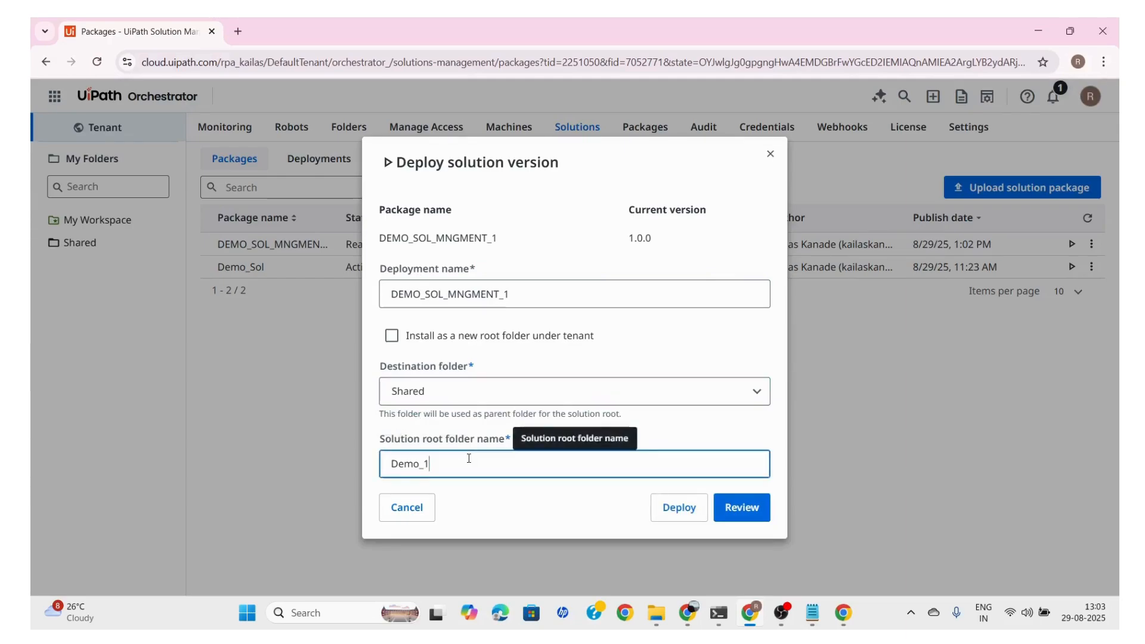
{"action": "left_click_drag", "start_coordinate": [534, 462], "coordinate": [381, 471]}
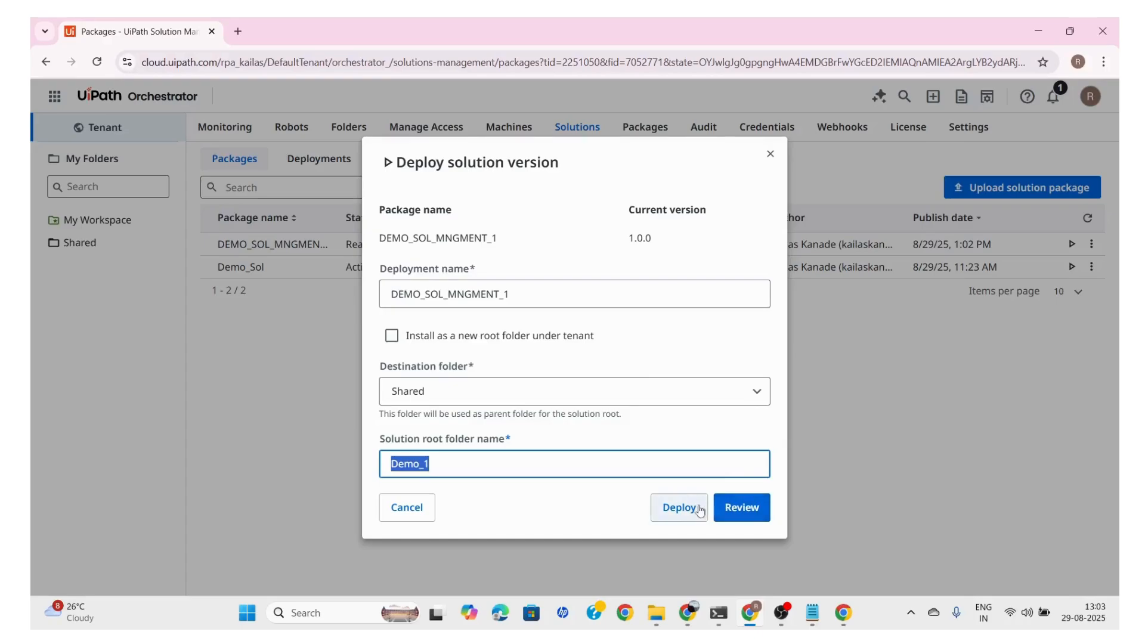
{"action": "left_click", "coordinate": [660, 508]}
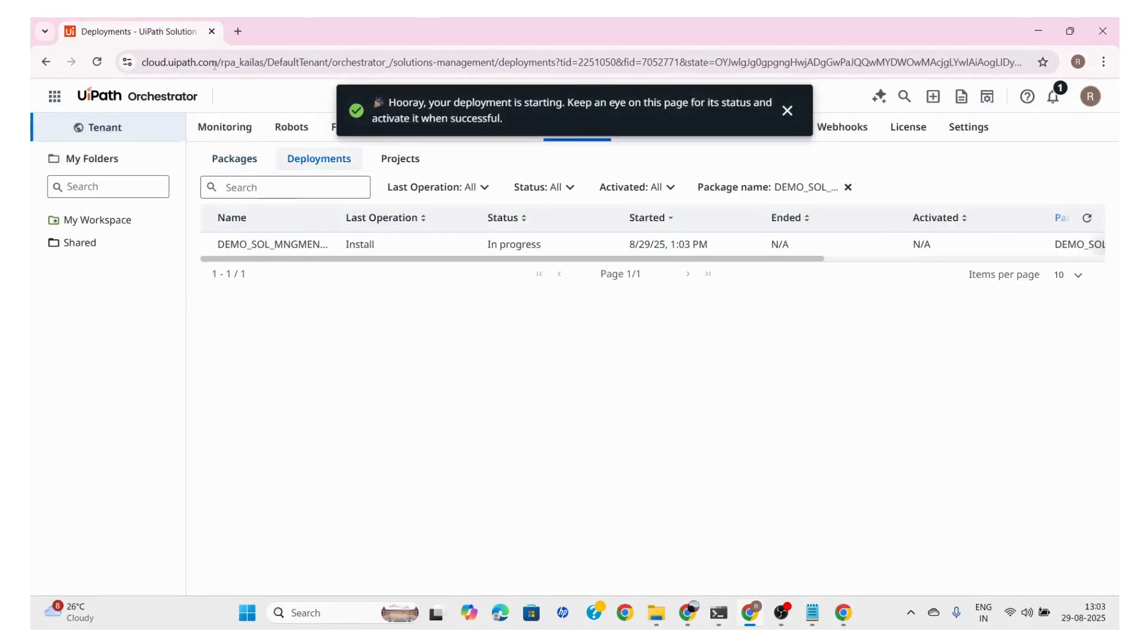
{"action": "left_click", "coordinate": [97, 62]}
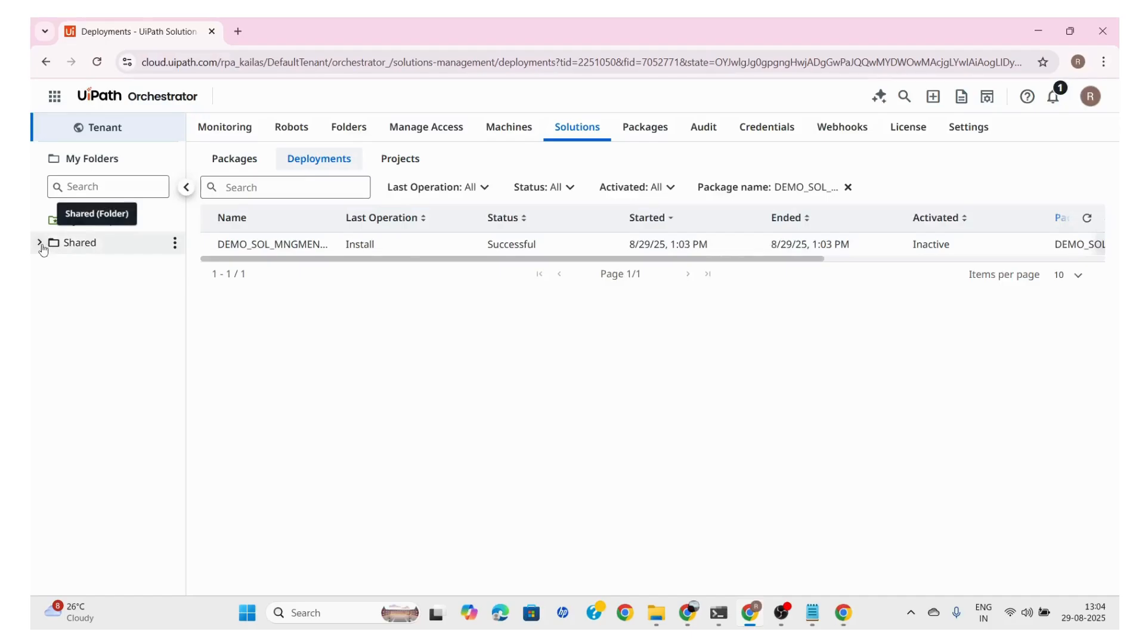
Open the Demo_1 solution folder under Shared and examine its processes, queues, assets and storage buckets
{"action": "left_click", "coordinate": [40, 244]}
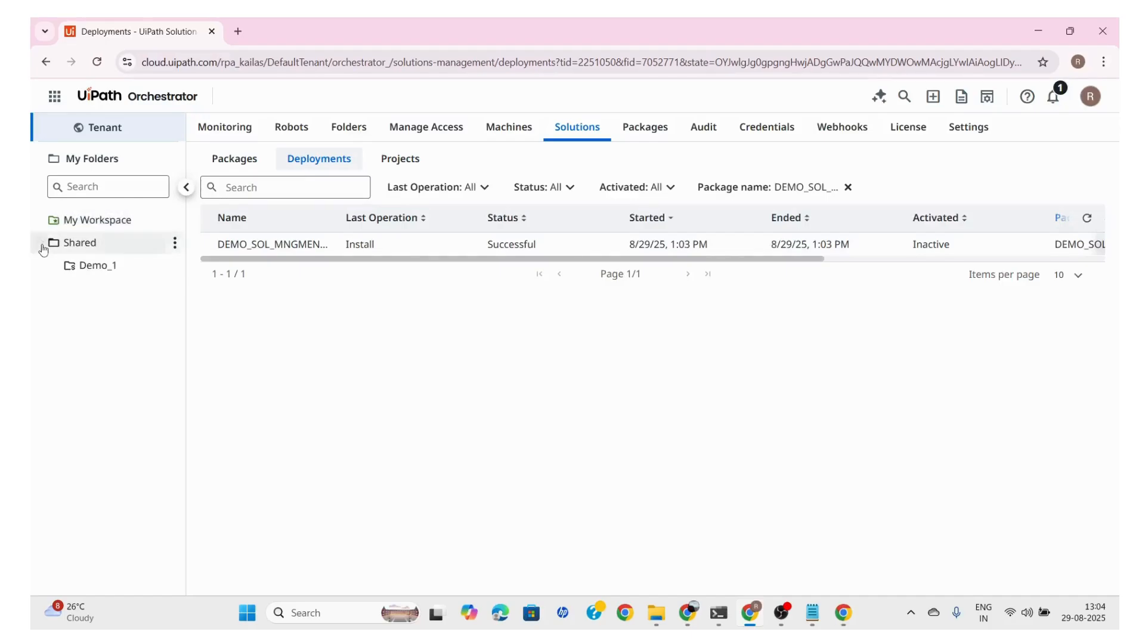
{"action": "left_click", "coordinate": [98, 276]}
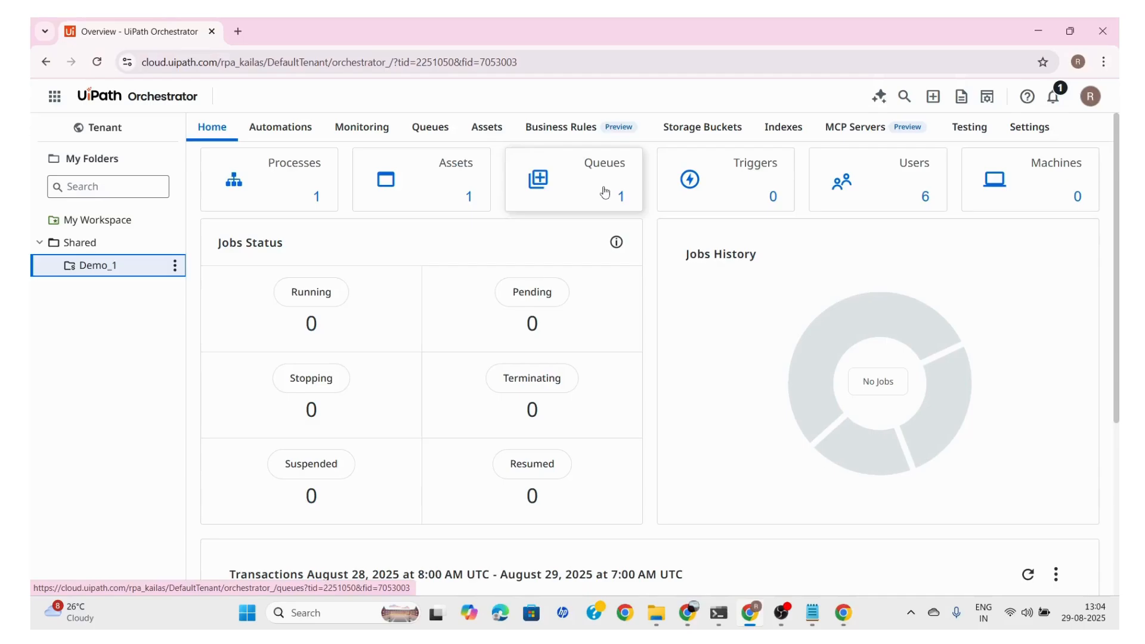
{"action": "left_click", "coordinate": [254, 176]}
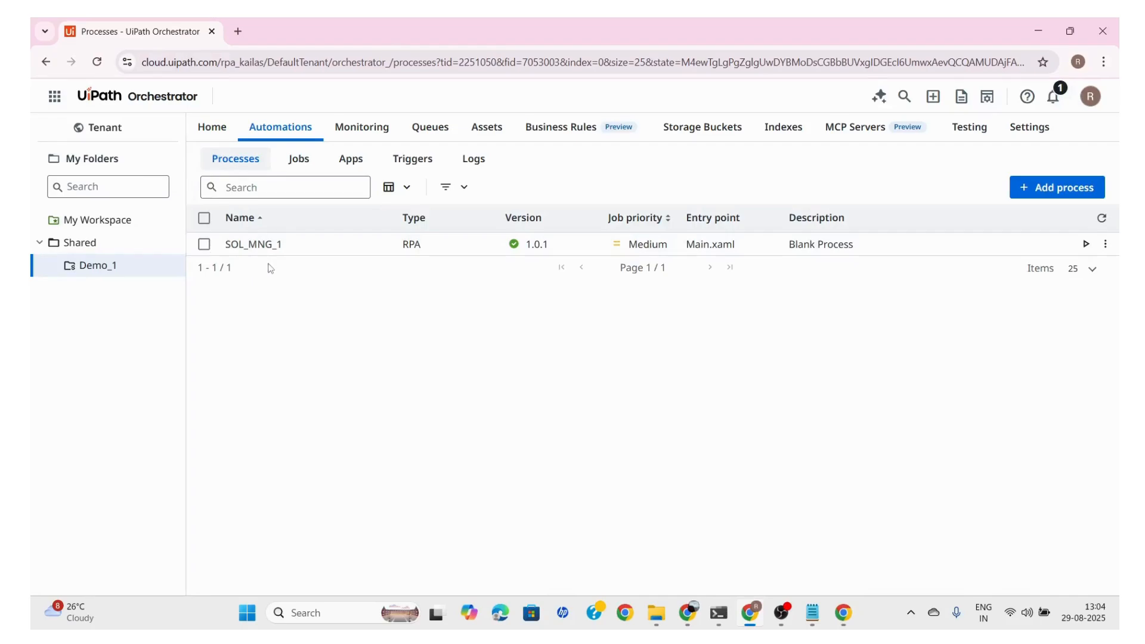
{"action": "left_click", "coordinate": [427, 131]}
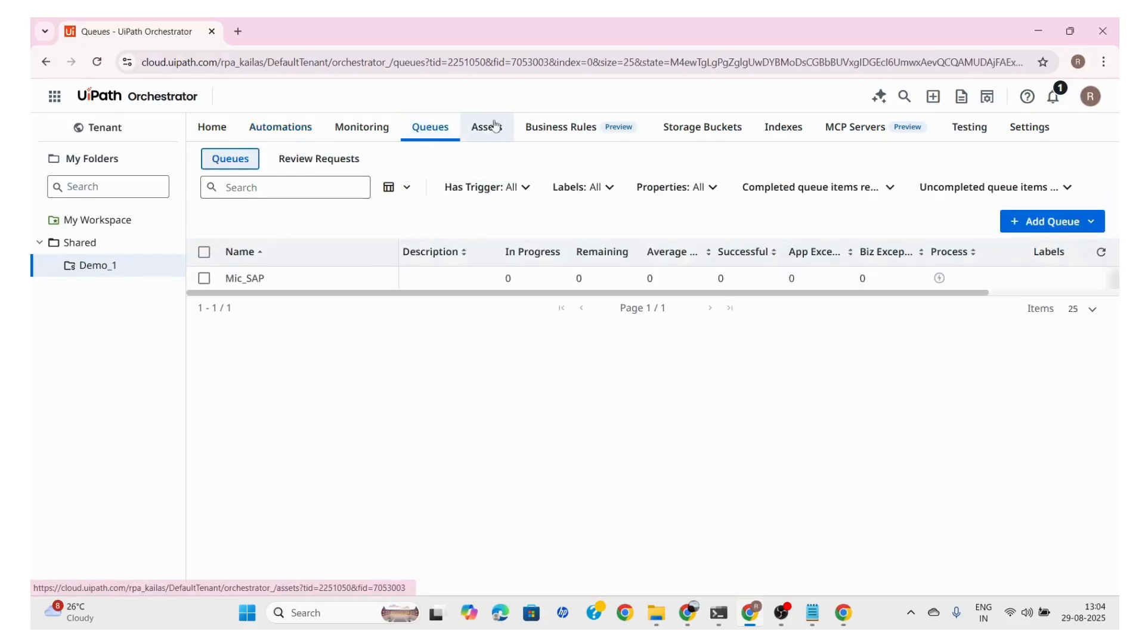
{"action": "left_click", "coordinate": [487, 131]}
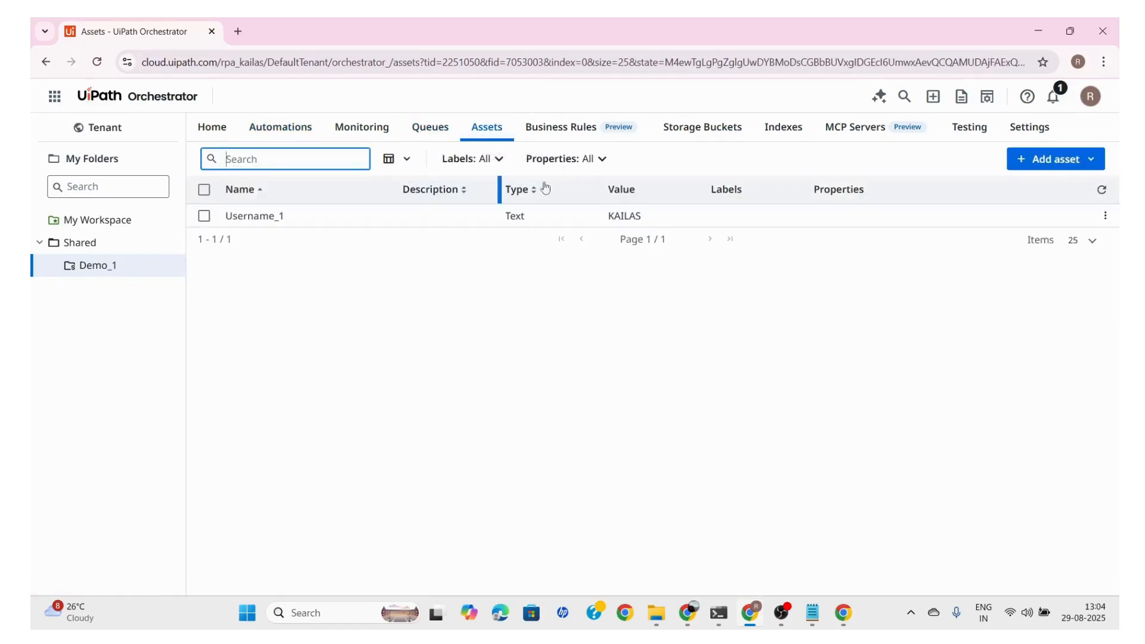
{"action": "left_click", "coordinate": [699, 127]}
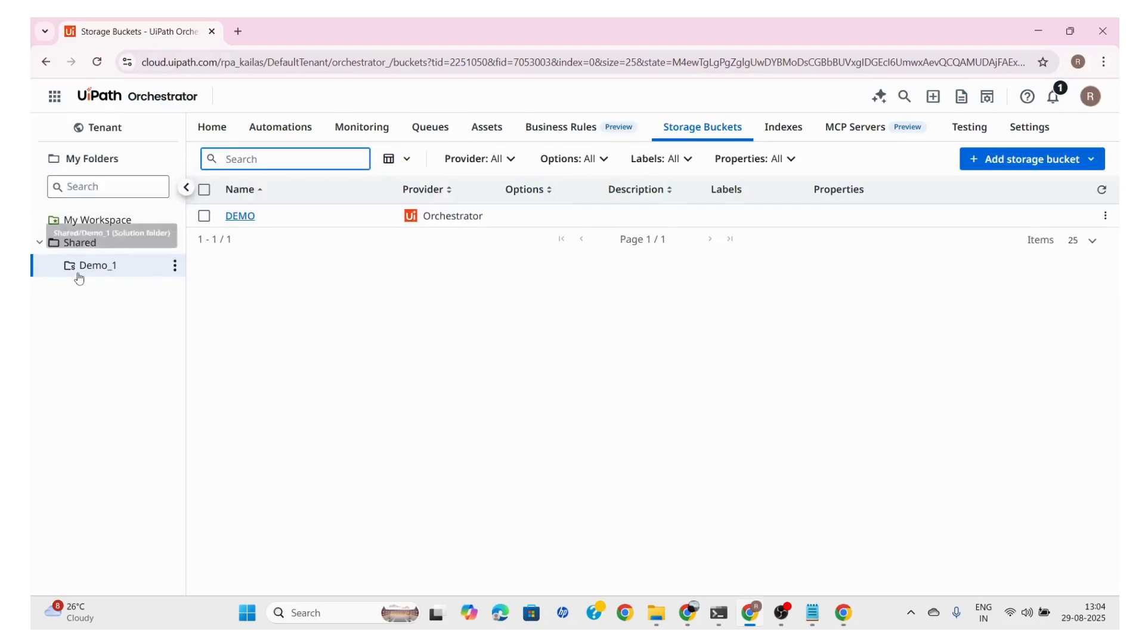
{"action": "left_click", "coordinate": [320, 323]}
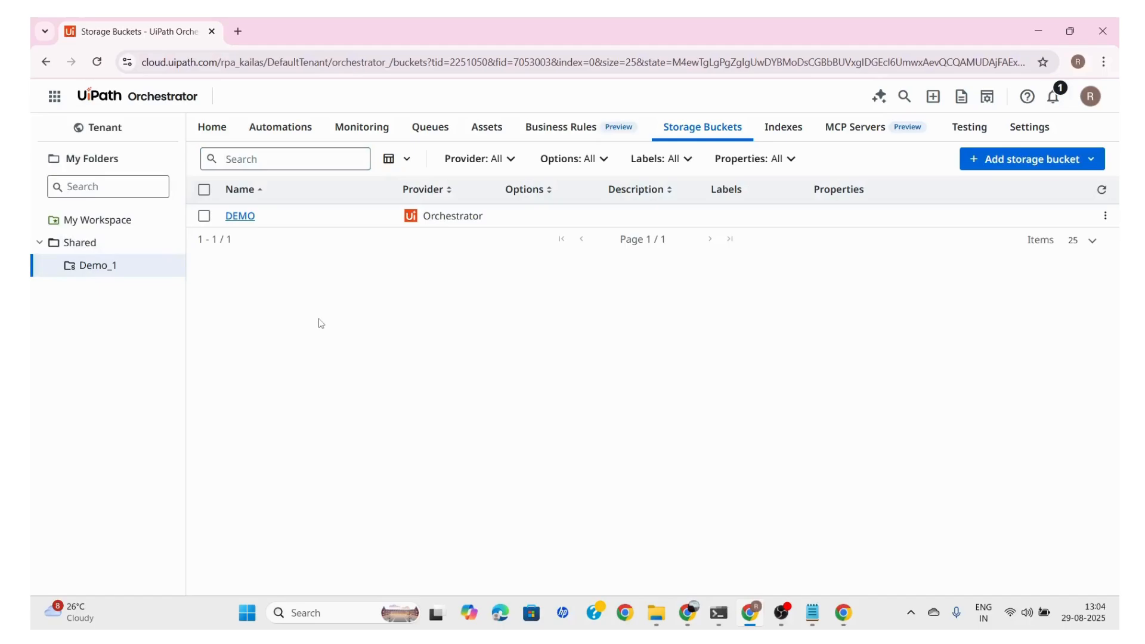